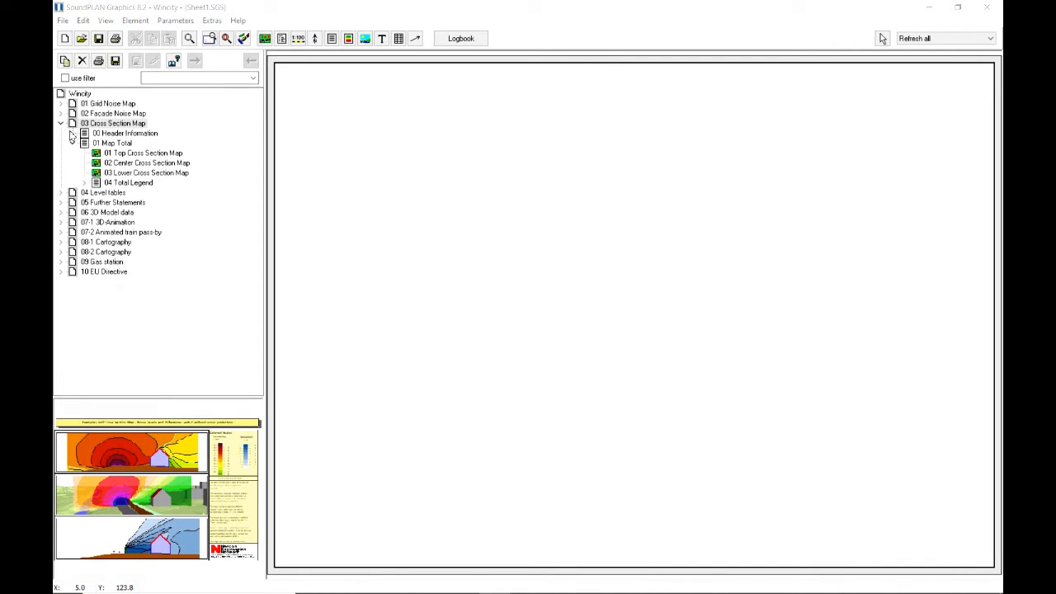
Step: Open the 03 Cross Section Map sheet from the Wincity project's sheet list
{"action": "left_click", "coordinate": [60, 192]}
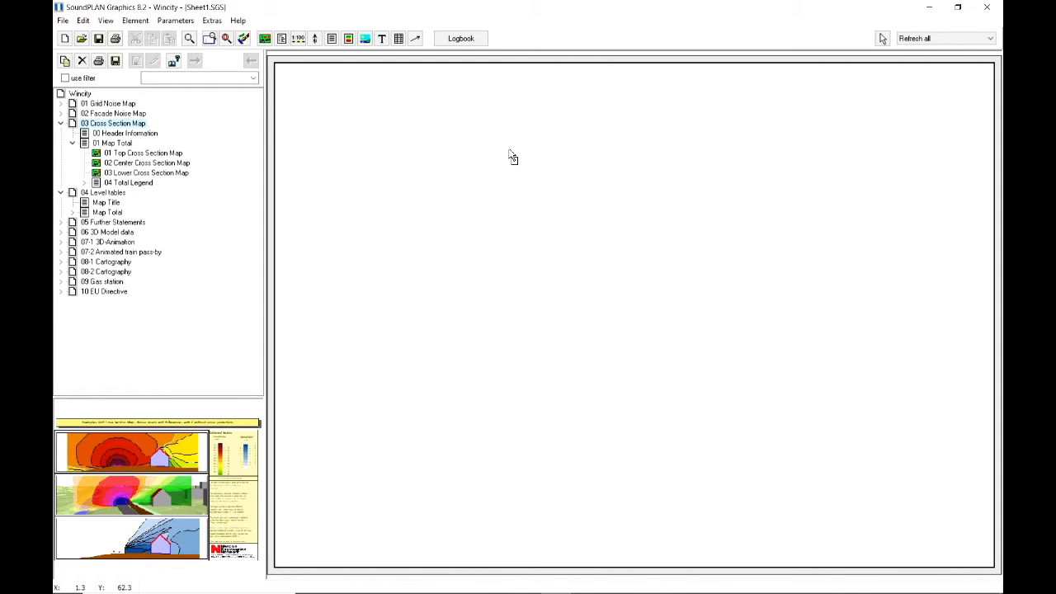
{"action": "left_click_drag", "start_coordinate": [509, 150], "coordinate": [508, 151]}
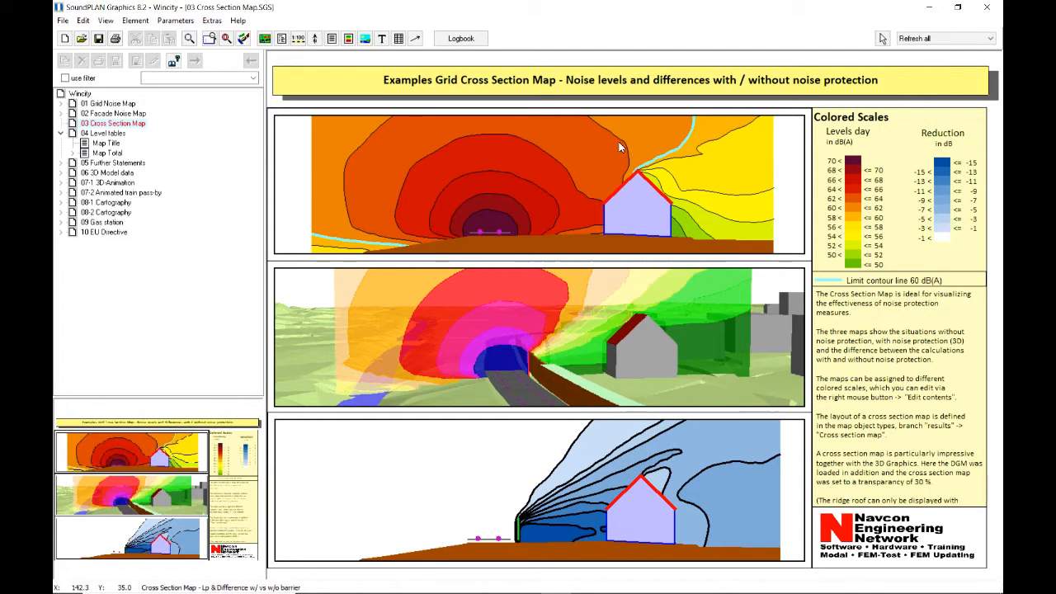
Step: Show the sheet components and select the 01 Map Total element
{"action": "left_click", "coordinate": [62, 20]}
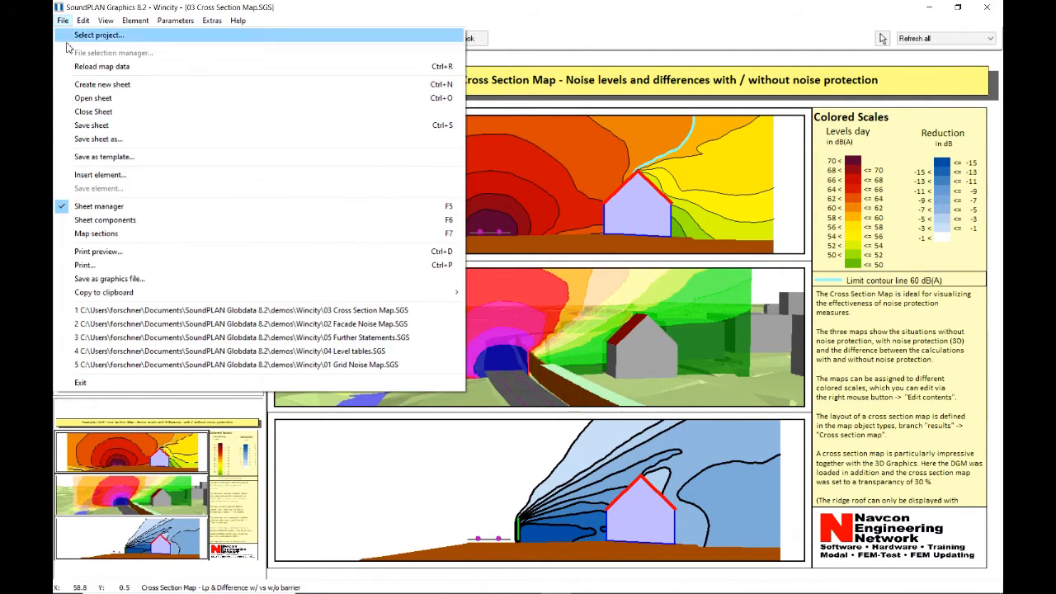
{"action": "left_click", "coordinate": [104, 220]}
{"action": "left_click", "coordinate": [92, 87]}
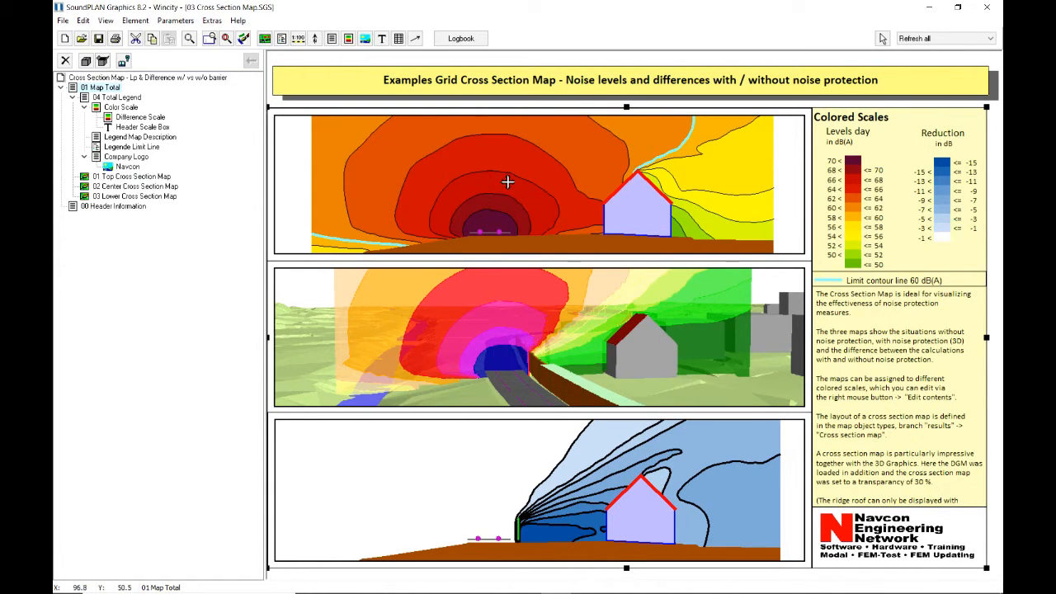
Step: Select the 04 Total Legend and its Color Scale, and expand the elements nested under the scale
{"action": "left_click", "coordinate": [84, 107]}
{"action": "left_click_drag", "start_coordinate": [116, 98], "coordinate": [884, 120]}
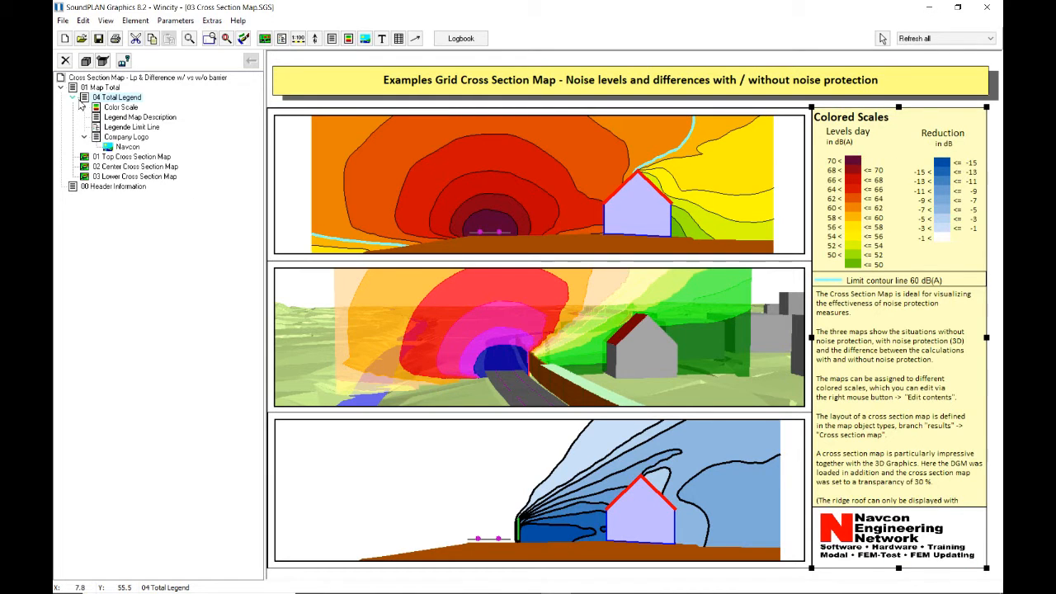
{"action": "left_click", "coordinate": [121, 109]}
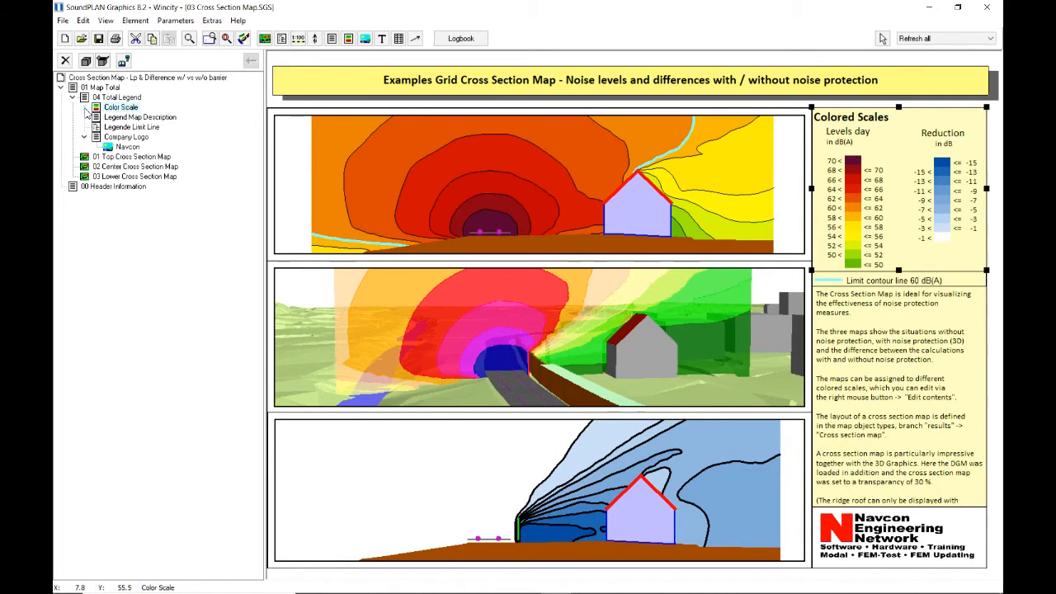
{"action": "left_click", "coordinate": [85, 108]}
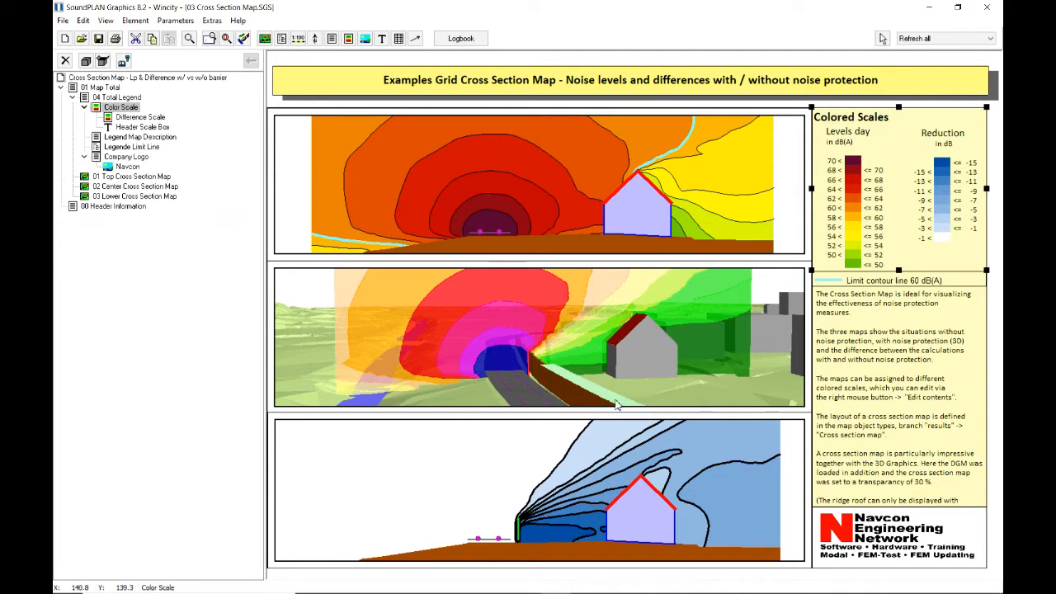
Step: Select the lower, center and top cross section maps on the sheet one after another
{"action": "left_click", "coordinate": [566, 485]}
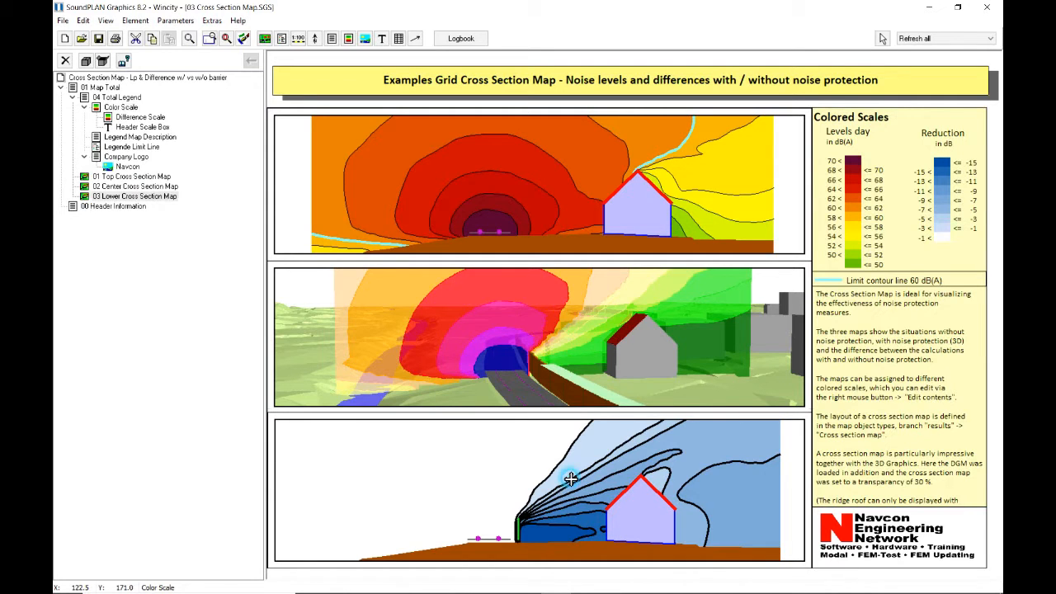
{"action": "left_click", "coordinate": [550, 363]}
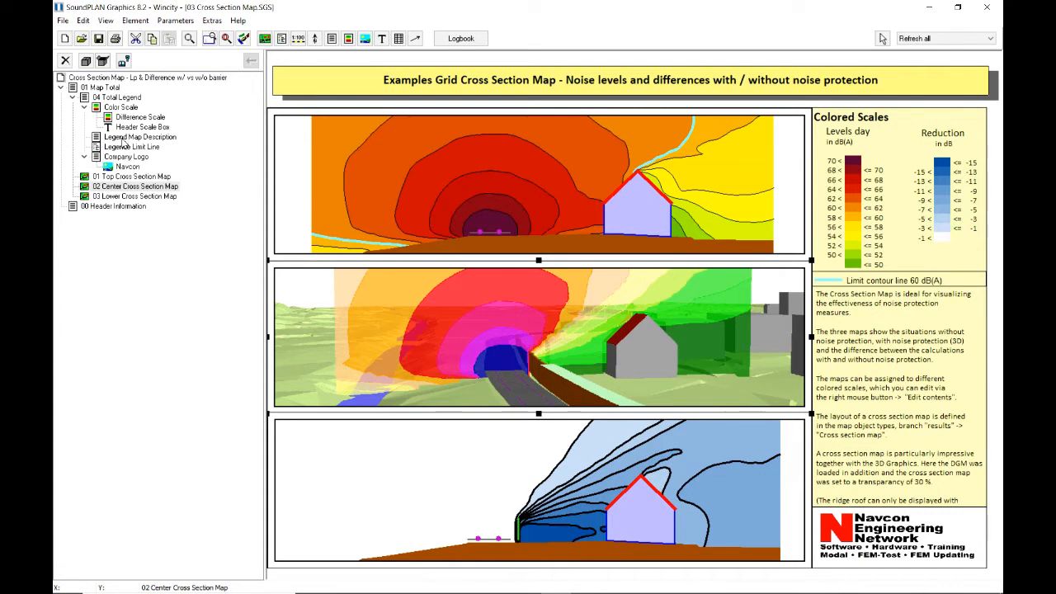
{"action": "left_click", "coordinate": [446, 191]}
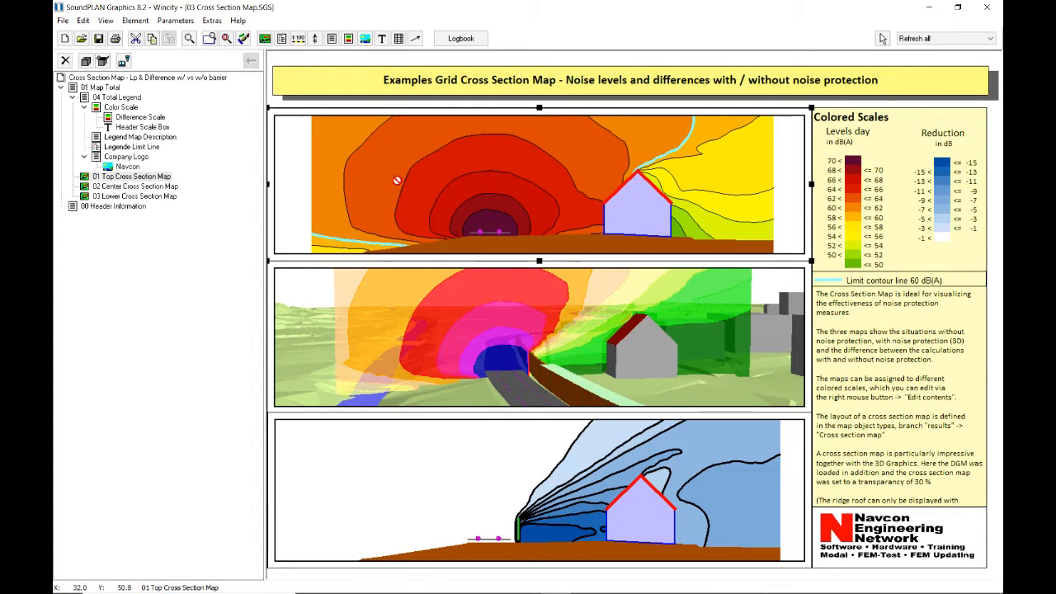
Step: Review the result, ground model and situation files loaded in the top cross section map, leaving the file selection unchanged
{"action": "right_click", "coordinate": [488, 178]}
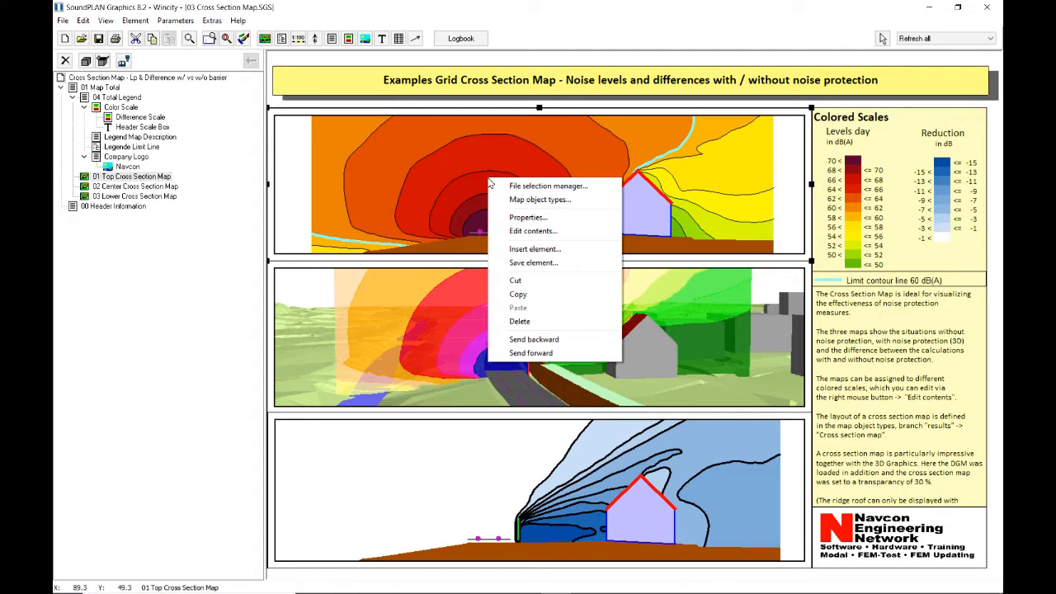
{"action": "left_click", "coordinate": [524, 186]}
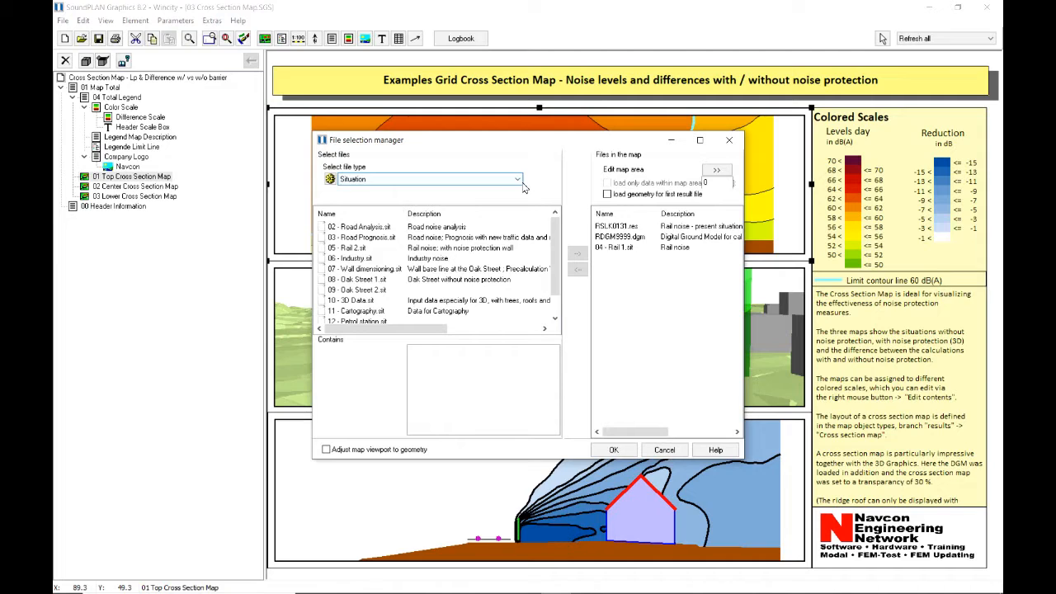
{"action": "left_click", "coordinate": [626, 228]}
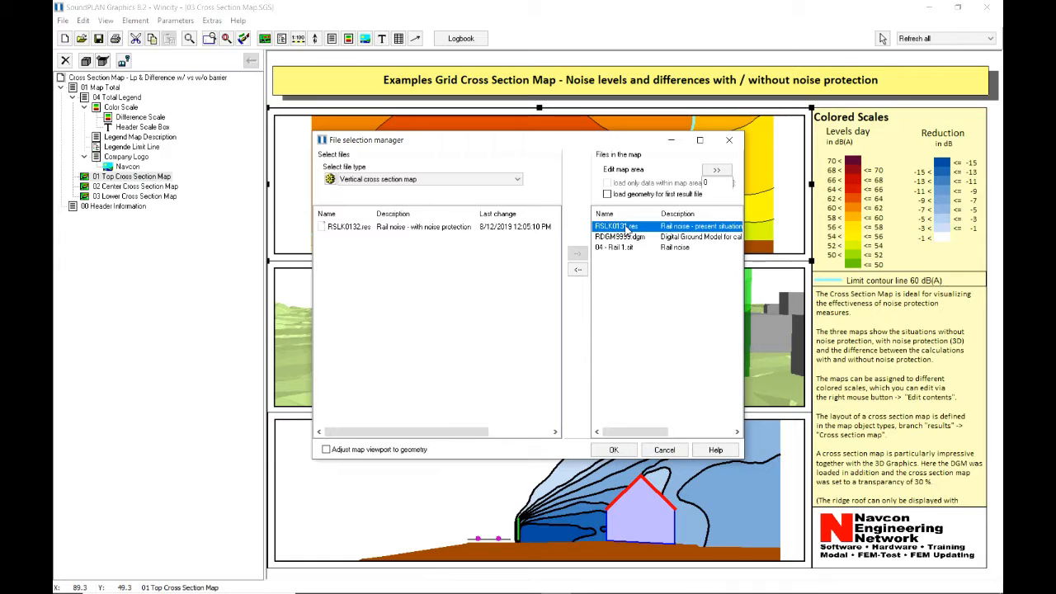
{"action": "left_click", "coordinate": [633, 239]}
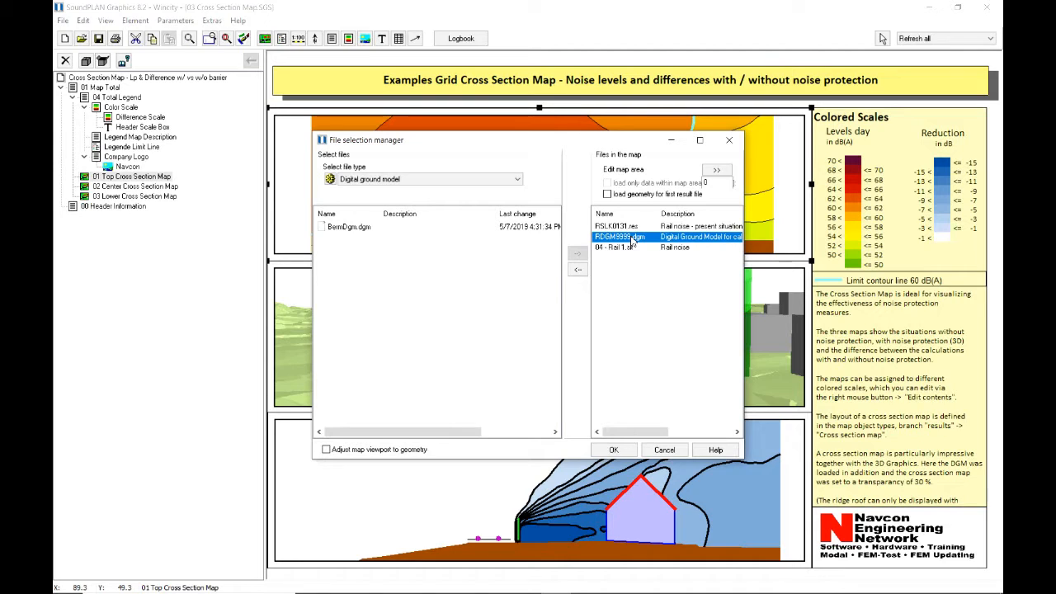
{"action": "left_click", "coordinate": [626, 248]}
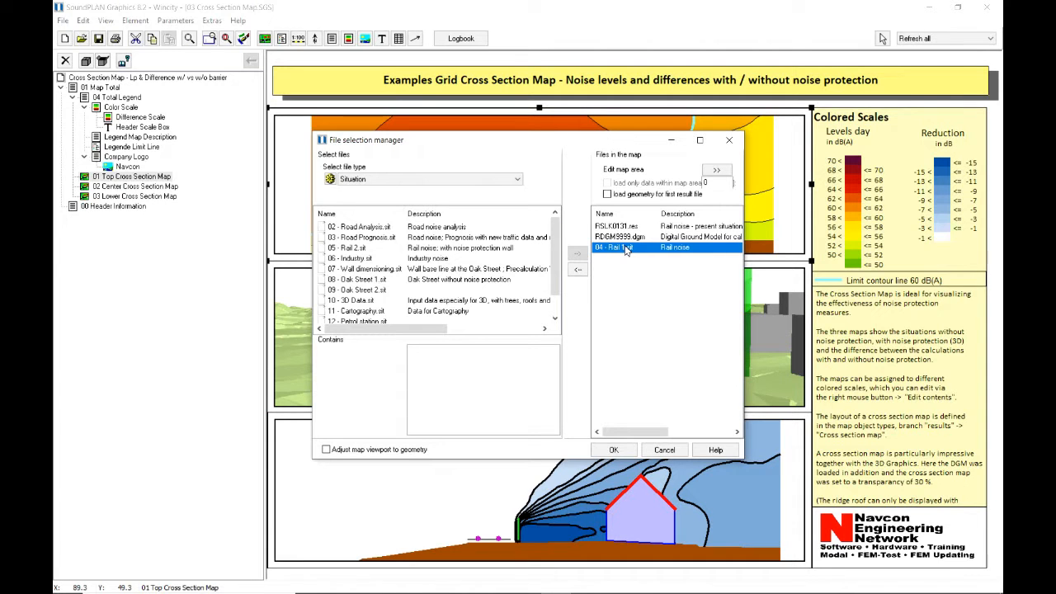
{"action": "left_click_drag", "start_coordinate": [586, 142], "coordinate": [544, 235]}
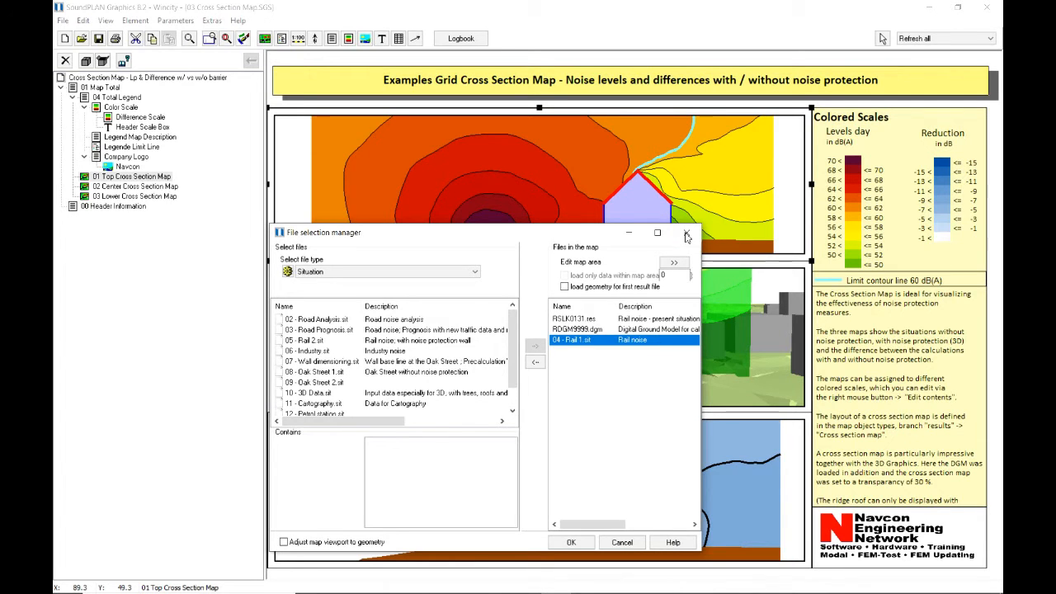
{"action": "left_click", "coordinate": [686, 237]}
Step: Review the situation and cross section result files loaded in the center cross section map, without changing the selection
{"action": "left_click", "coordinate": [582, 330]}
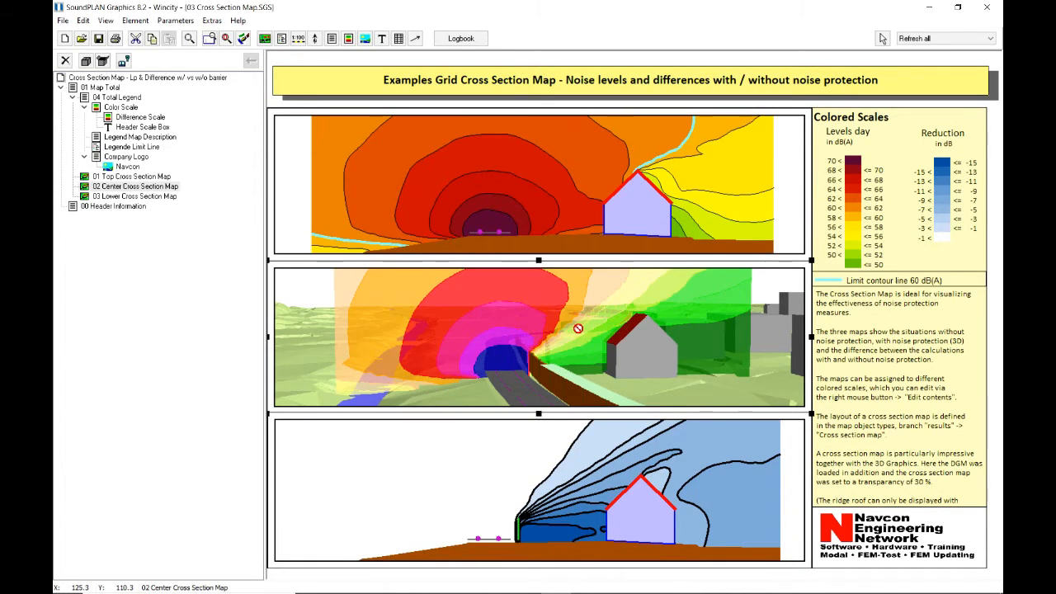
{"action": "right_click", "coordinate": [577, 329]}
{"action": "left_click", "coordinate": [588, 338]}
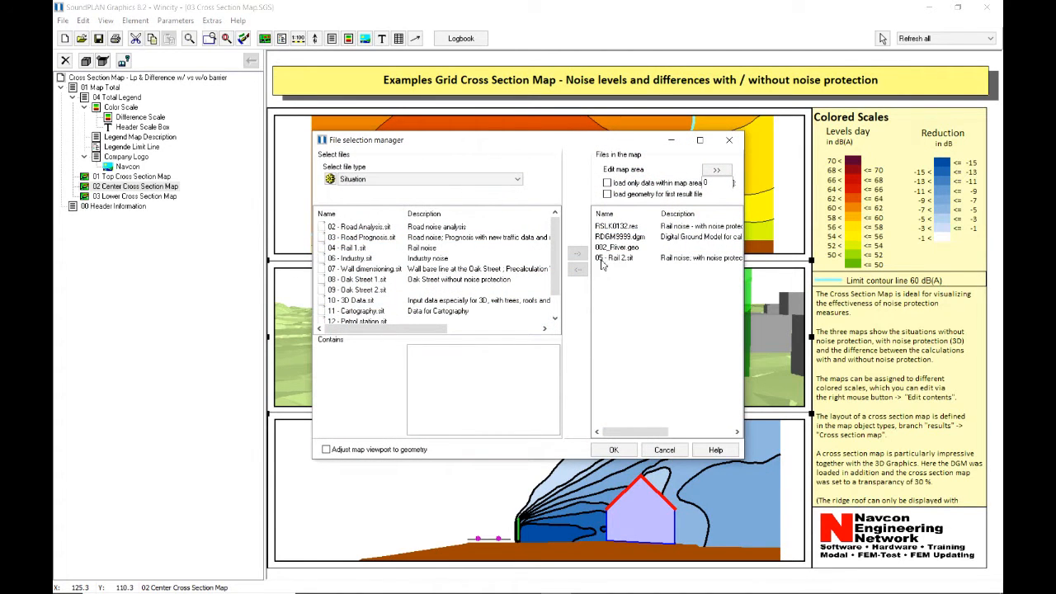
{"action": "left_click", "coordinate": [629, 261]}
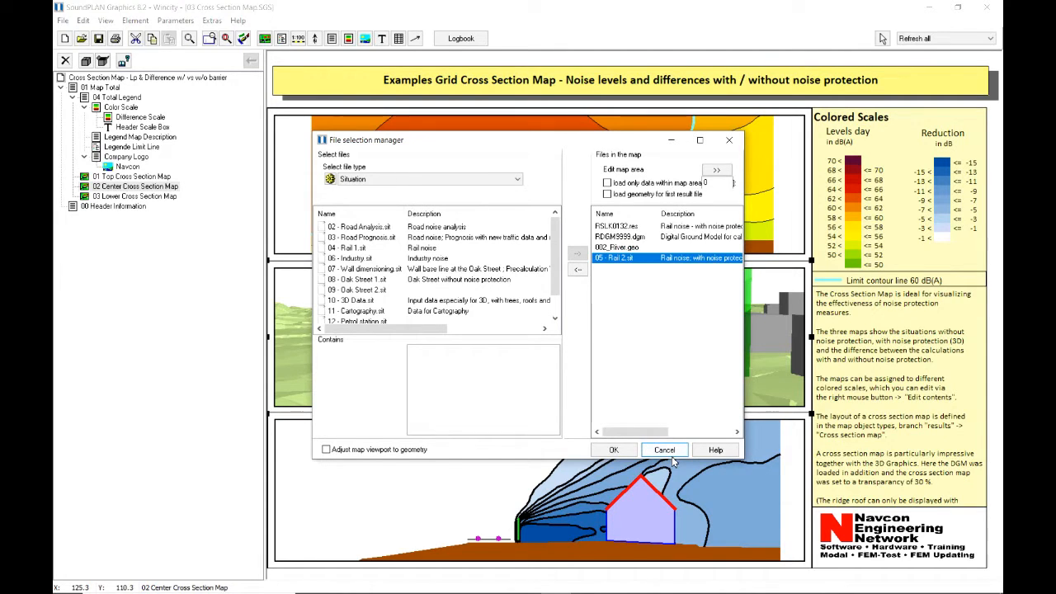
{"action": "left_click", "coordinate": [633, 226]}
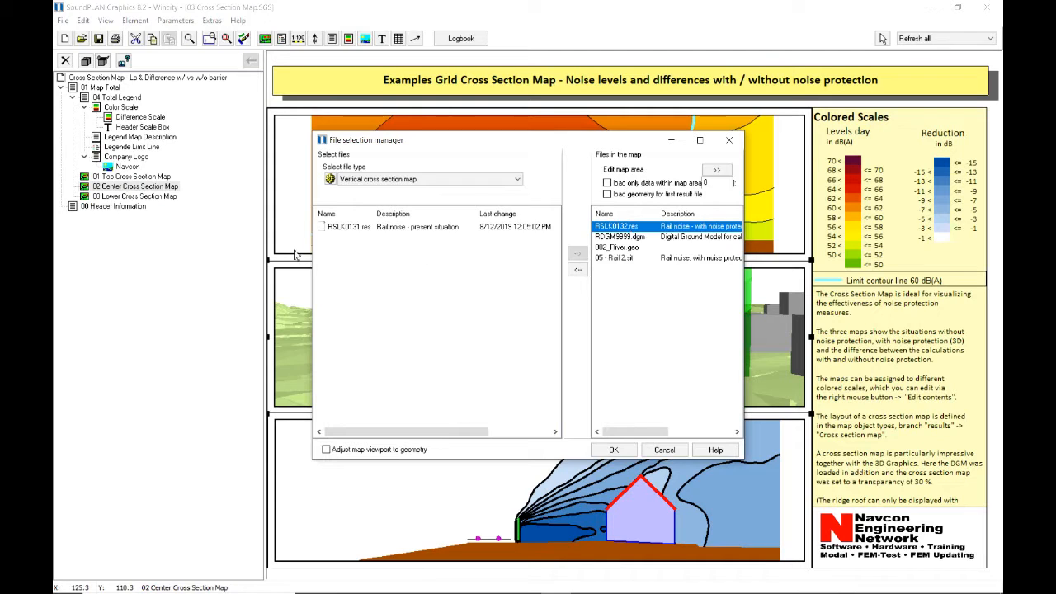
{"action": "left_click", "coordinate": [664, 450]}
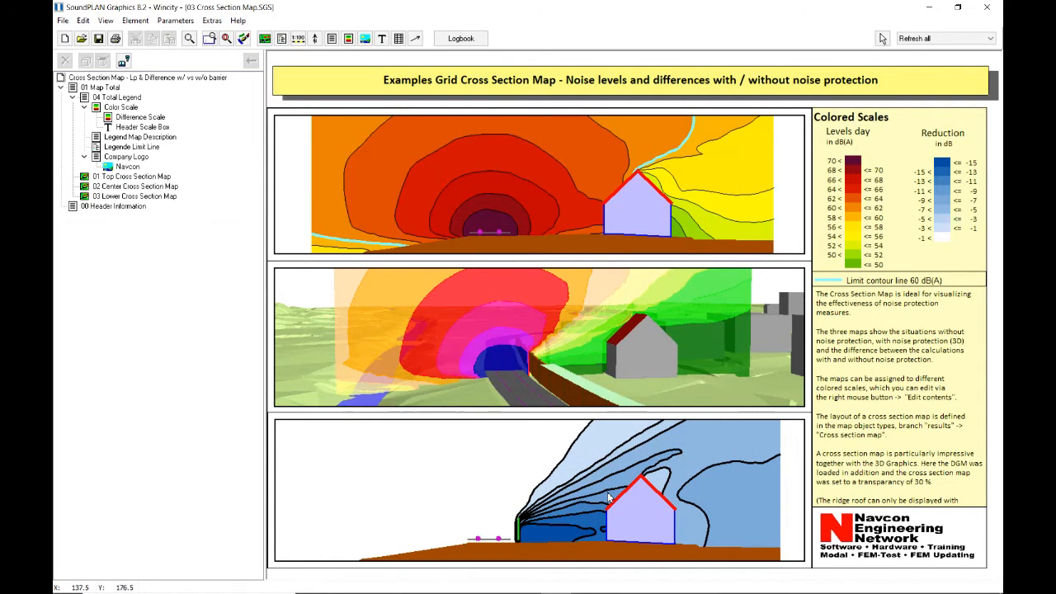
Step: Open the lower cross section map's file selection and list the available files of type Vertical cross section map
{"action": "left_click", "coordinate": [546, 488]}
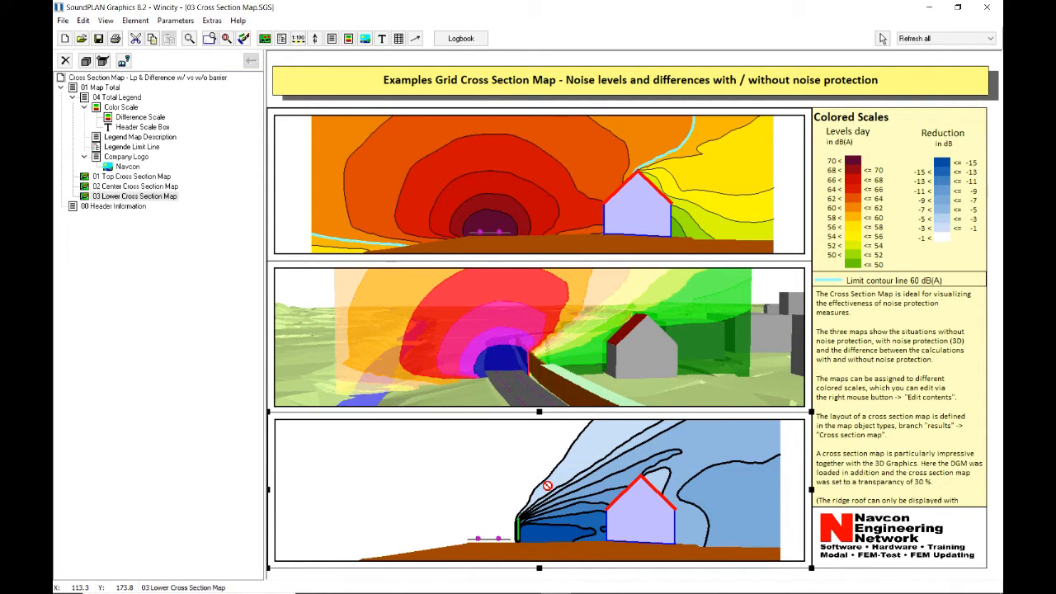
{"action": "right_click", "coordinate": [547, 486]}
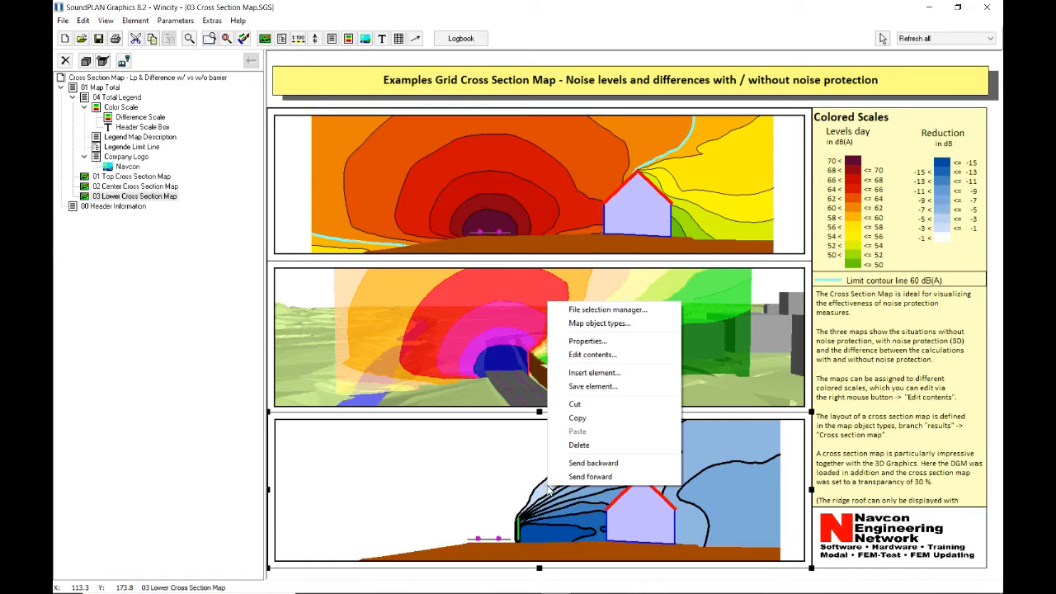
{"action": "left_click", "coordinate": [587, 312]}
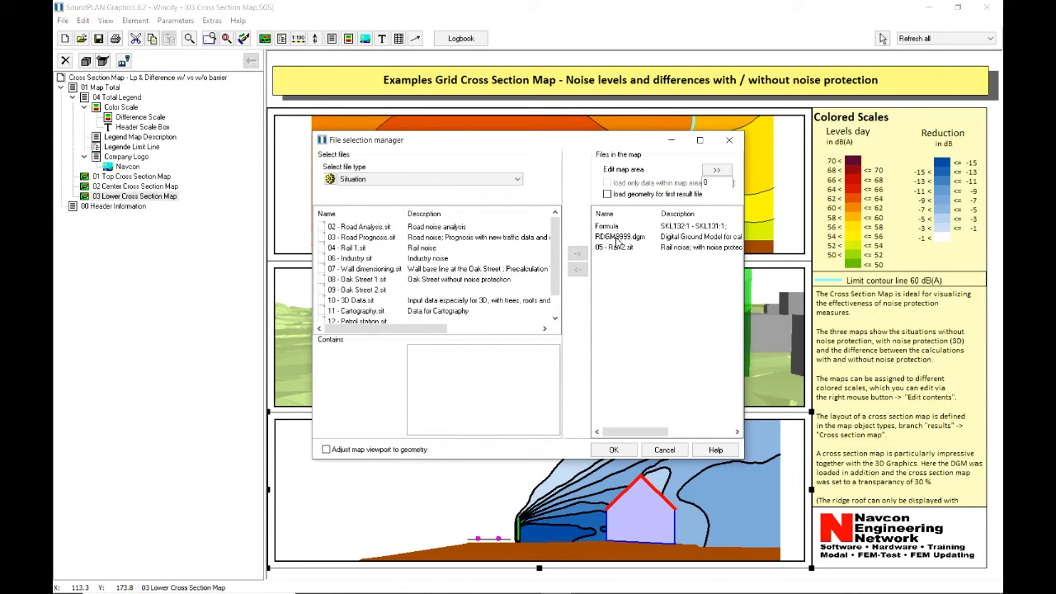
{"action": "left_click", "coordinate": [376, 179]}
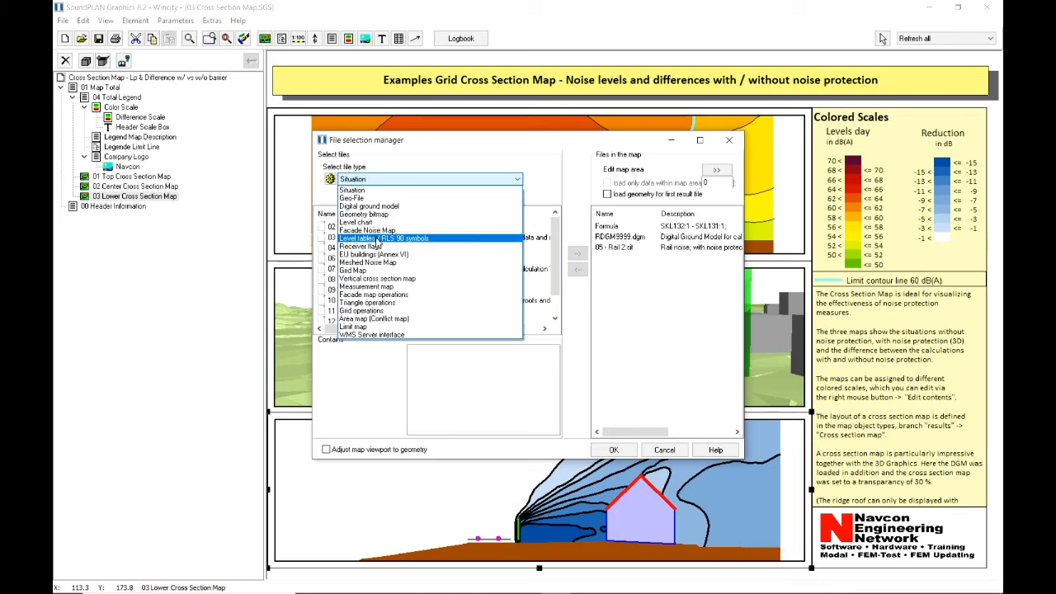
{"action": "left_click", "coordinate": [384, 278]}
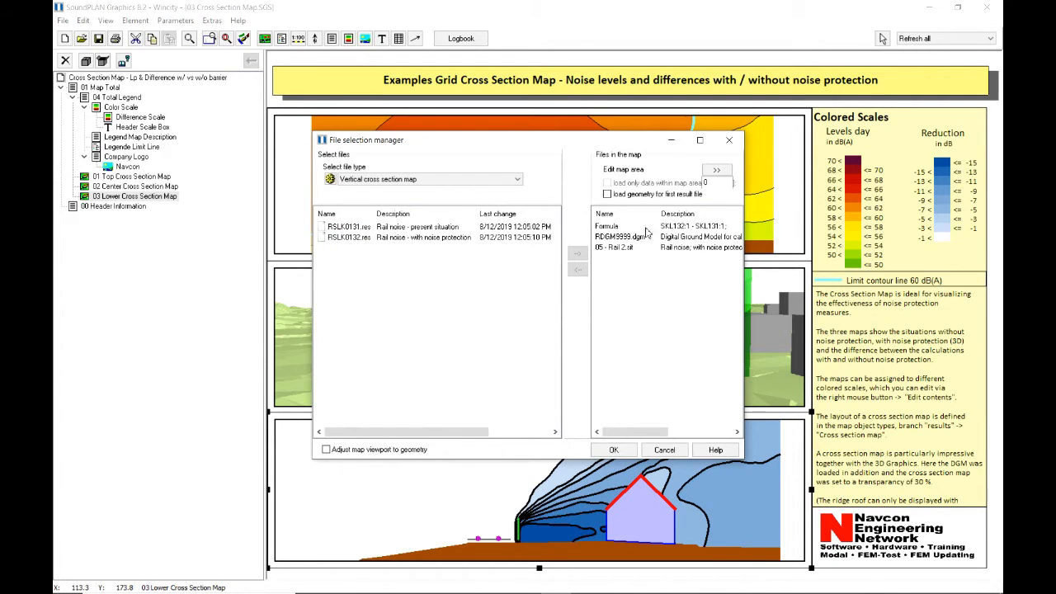
Step: Examine the lower map's Formula entry, its Grid operations file type and its assigned color scale
{"action": "left_click", "coordinate": [618, 228]}
{"action": "left_click", "coordinate": [432, 182]}
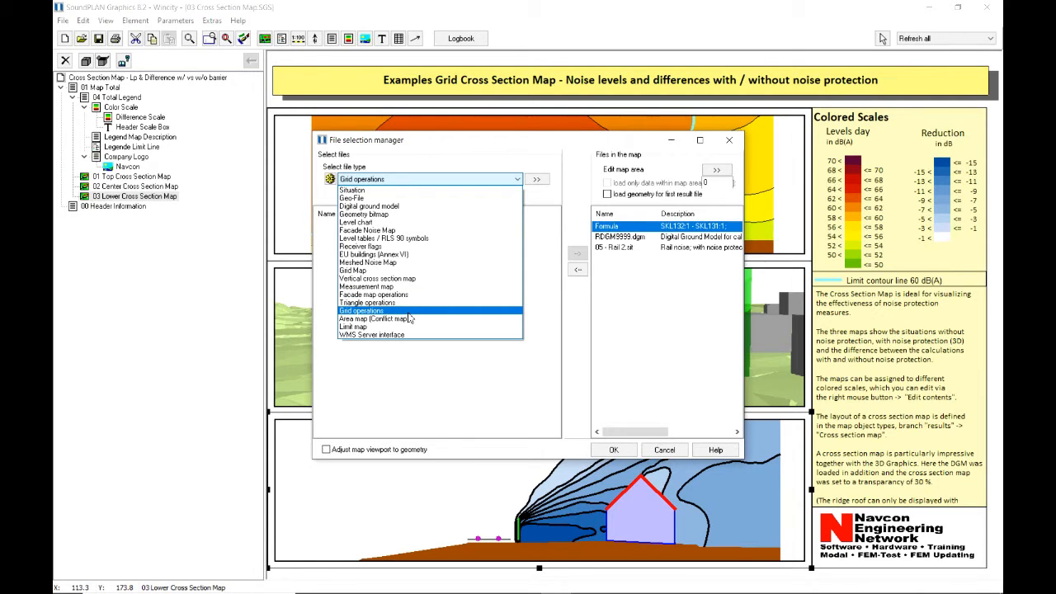
{"action": "left_click", "coordinate": [615, 228]}
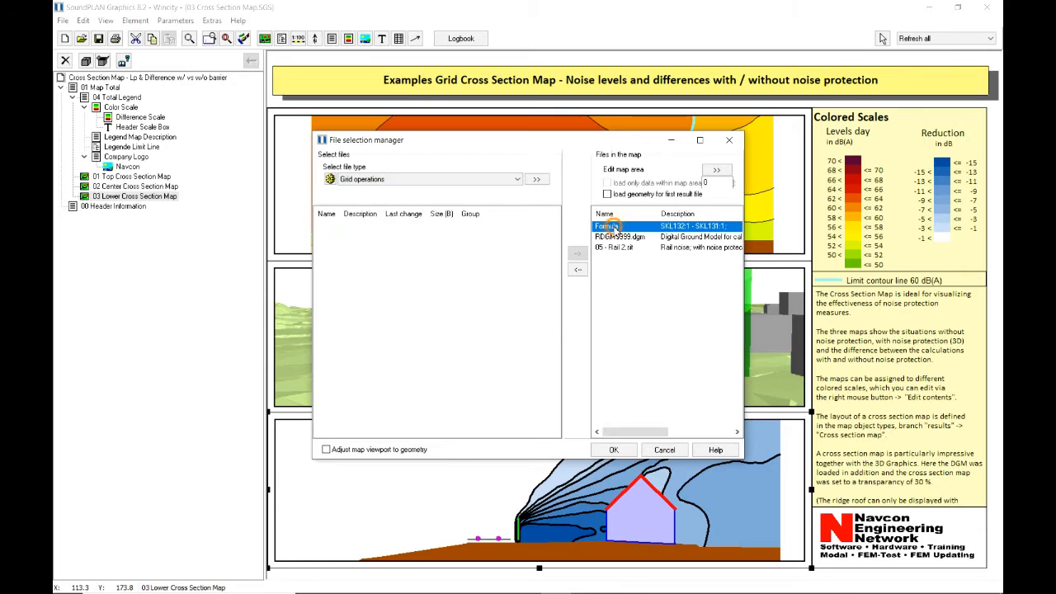
{"action": "double_click", "coordinate": [612, 227]}
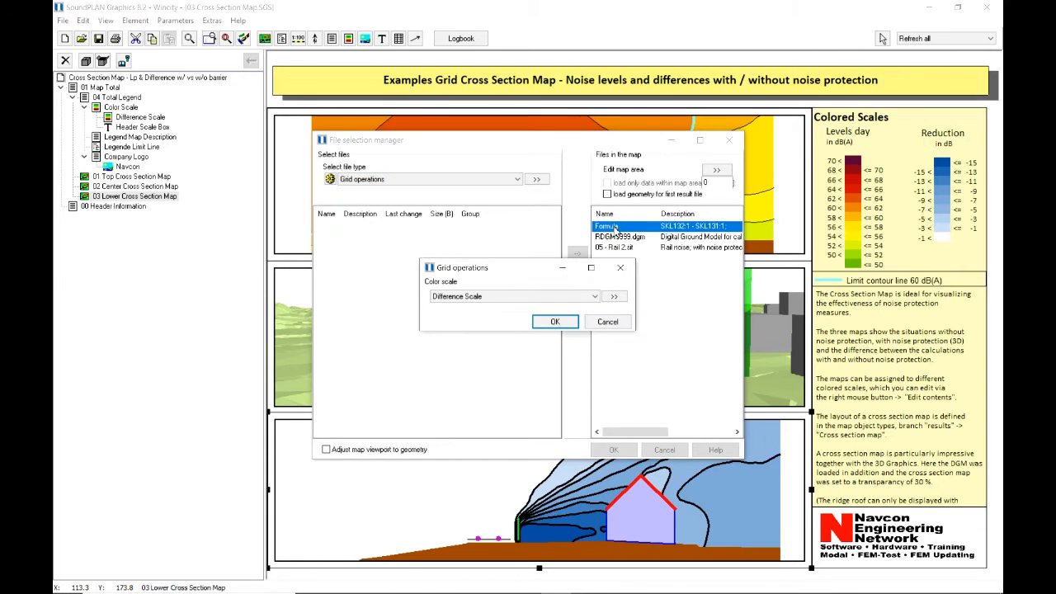
{"action": "left_click", "coordinate": [556, 322]}
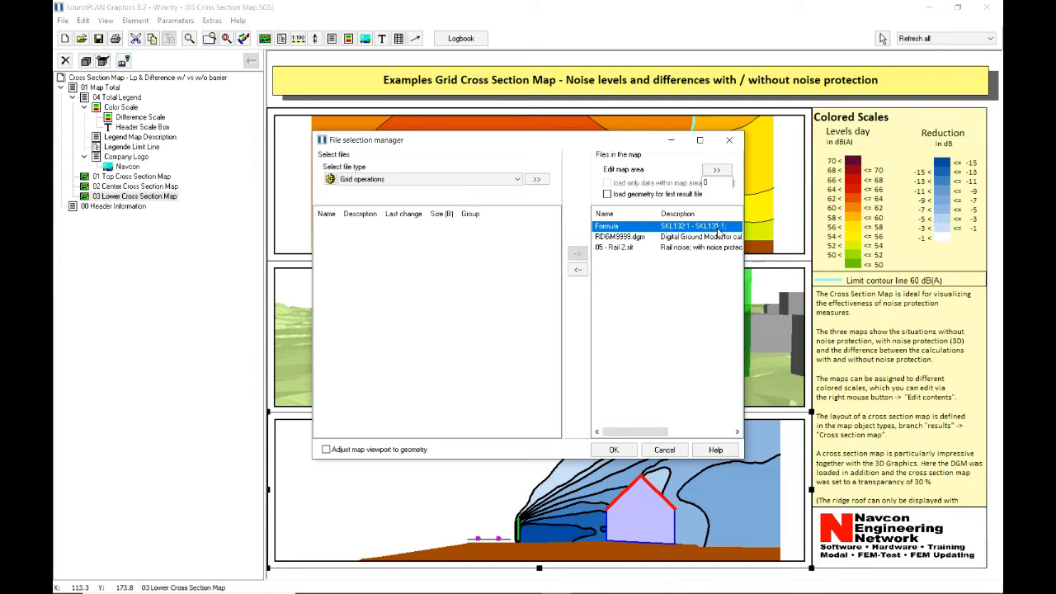
{"action": "double_click", "coordinate": [620, 232]}
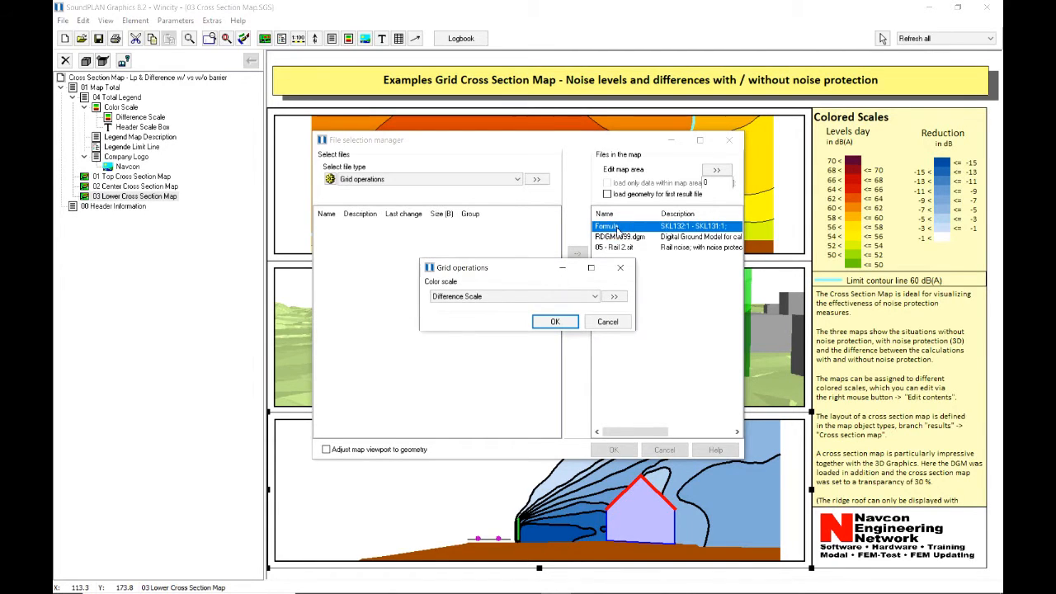
{"action": "left_click", "coordinate": [601, 324]}
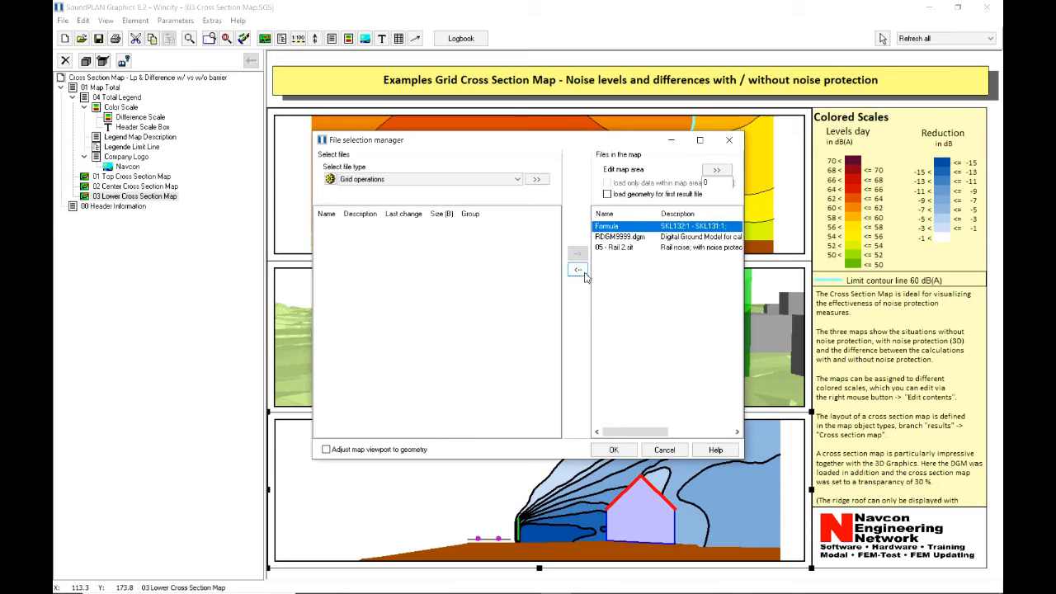
Step: Remove the Formula from the lower cross section map and start a new grid operation using Vertical cross section map files
{"action": "left_click", "coordinate": [583, 273]}
{"action": "left_click", "coordinate": [536, 180]}
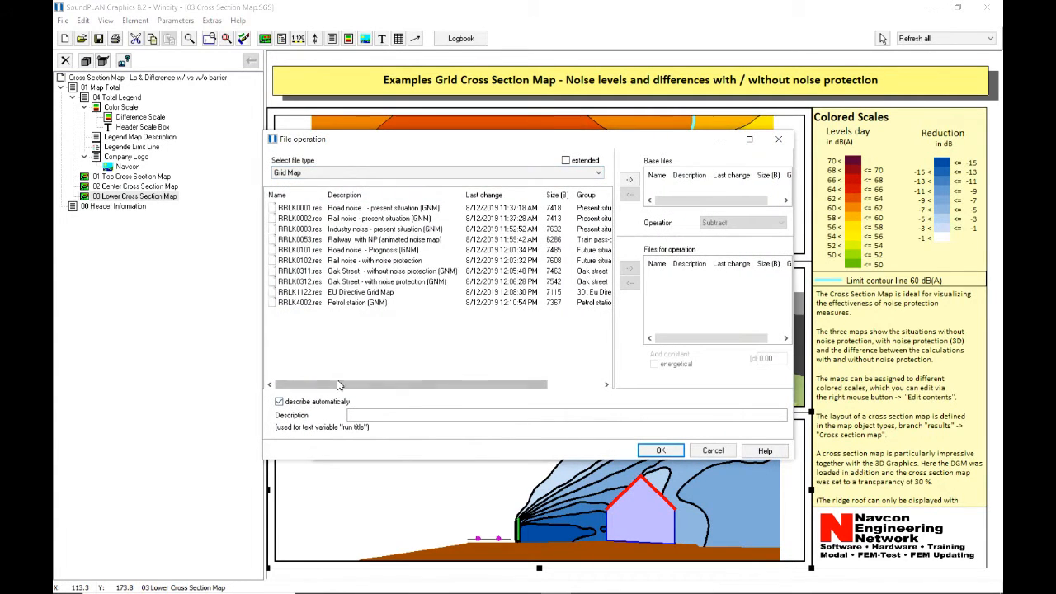
{"action": "left_click", "coordinate": [312, 173]}
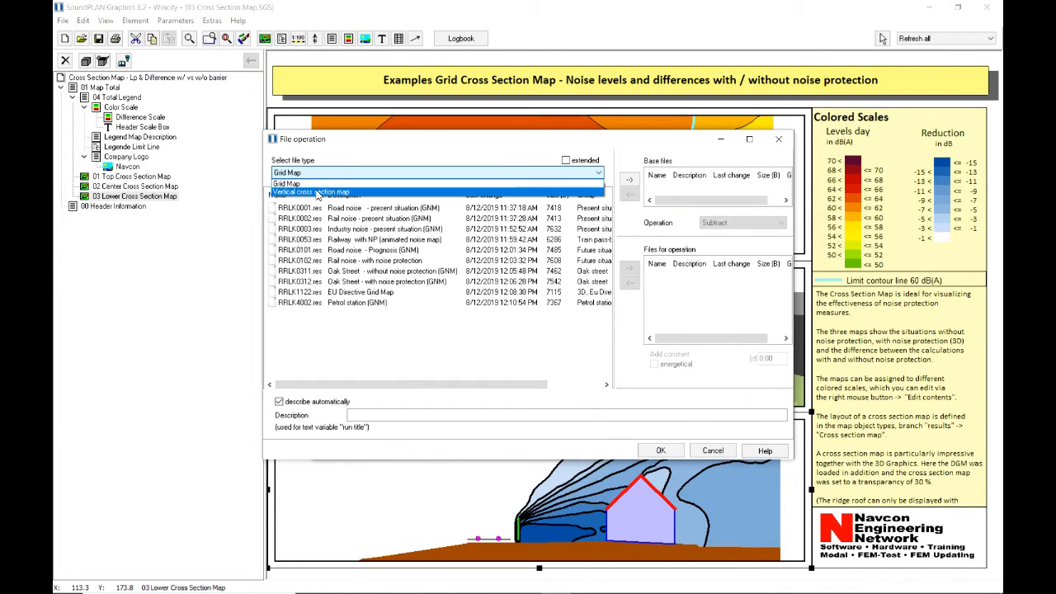
{"action": "left_click", "coordinate": [317, 191]}
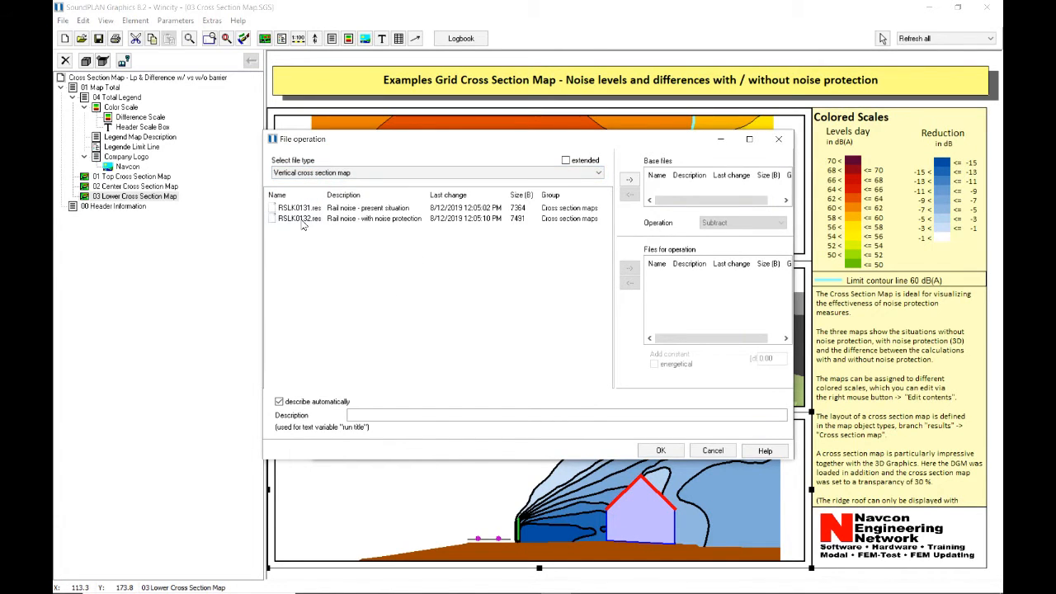
Step: Add the rail noise with noise protection result RSLK0132.res as the base file, using the value LrD
{"action": "left_click", "coordinate": [301, 220]}
{"action": "left_click", "coordinate": [629, 179]}
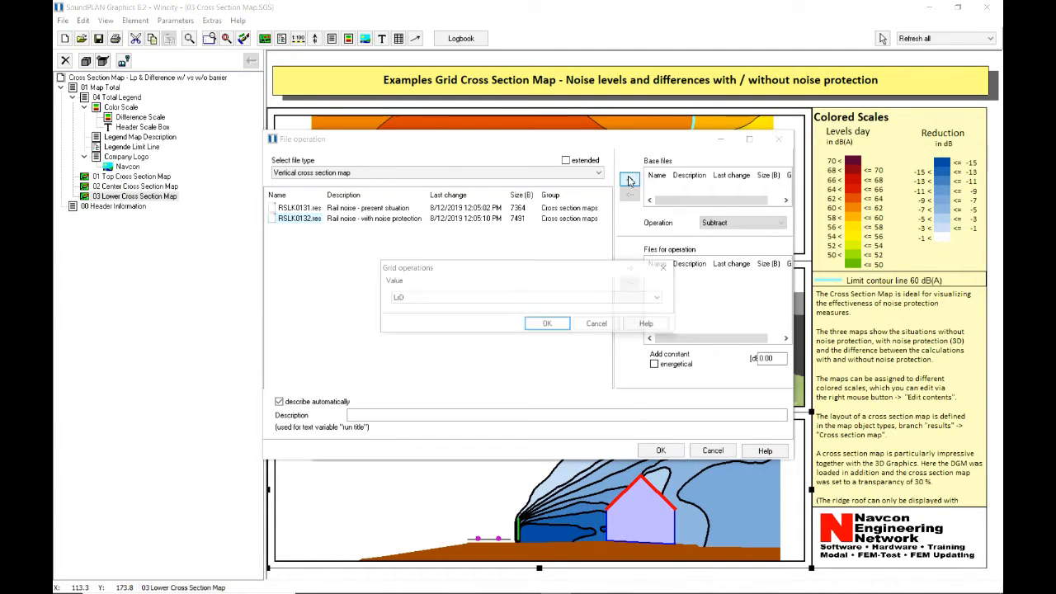
{"action": "left_click", "coordinate": [547, 325]}
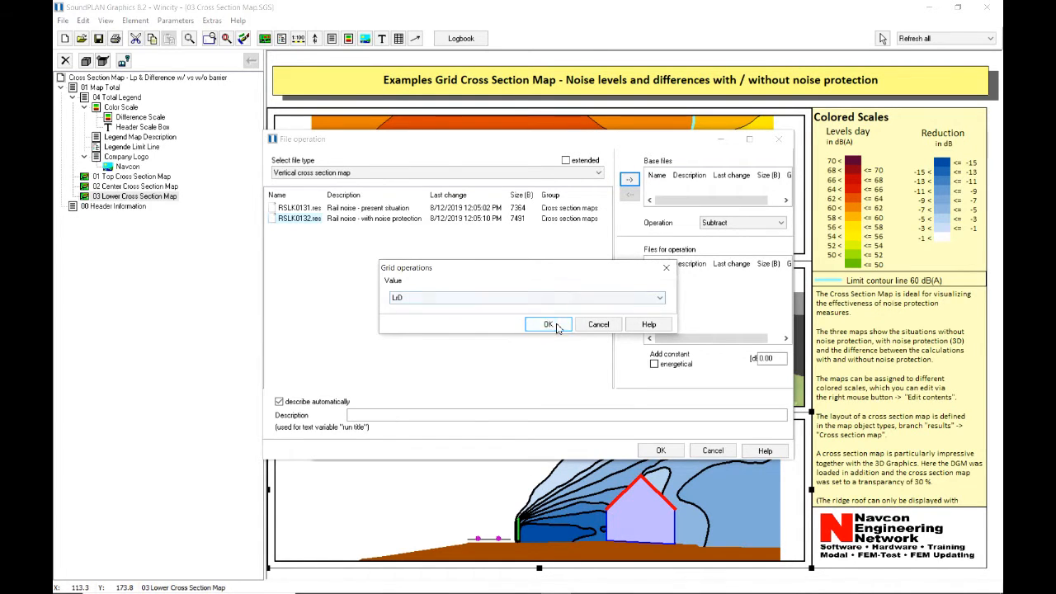
Step: Set the operation to Subtract and add the present situation result RSLK0131.res as the file for operation with value LrD
{"action": "left_click", "coordinate": [299, 208]}
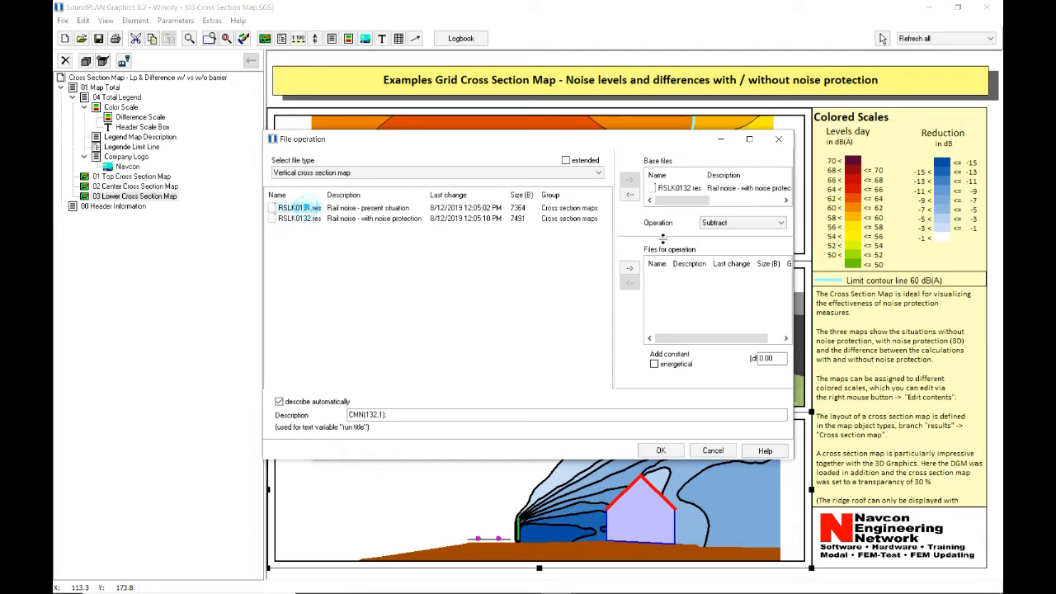
{"action": "left_click", "coordinate": [734, 223]}
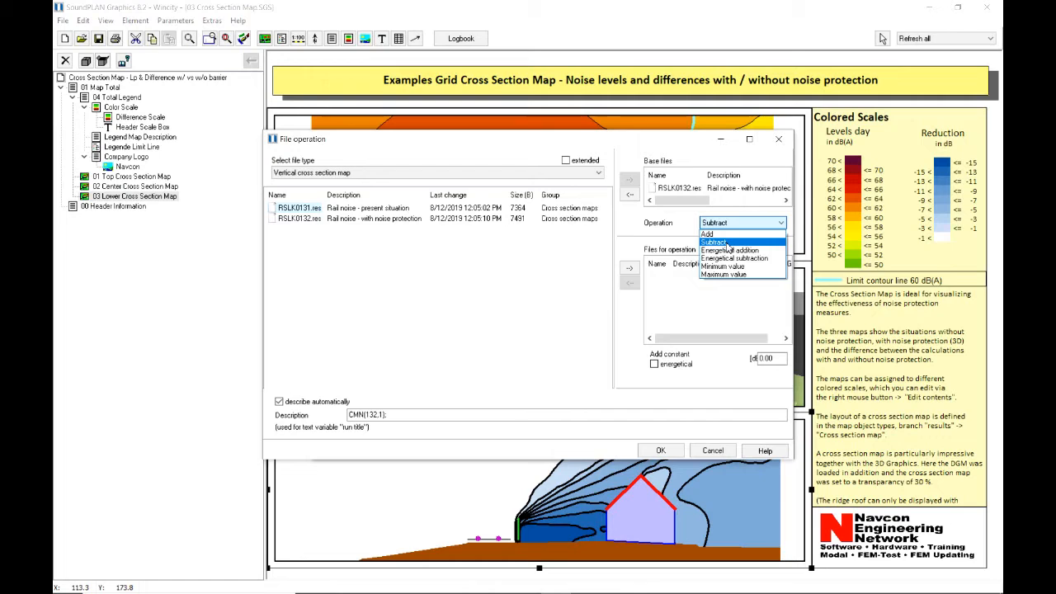
{"action": "left_click", "coordinate": [725, 242]}
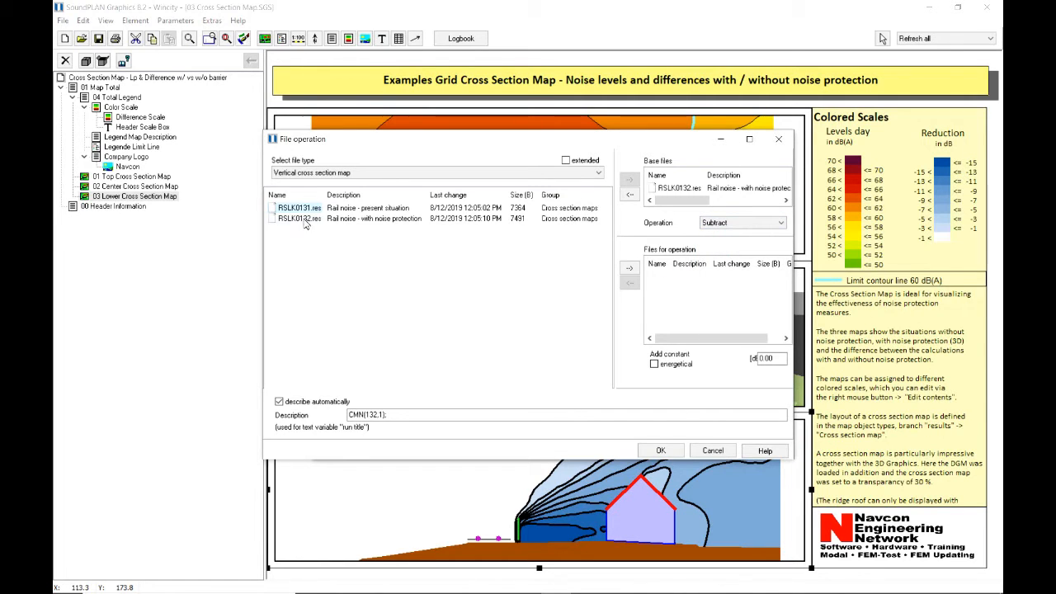
{"action": "left_click", "coordinate": [636, 276]}
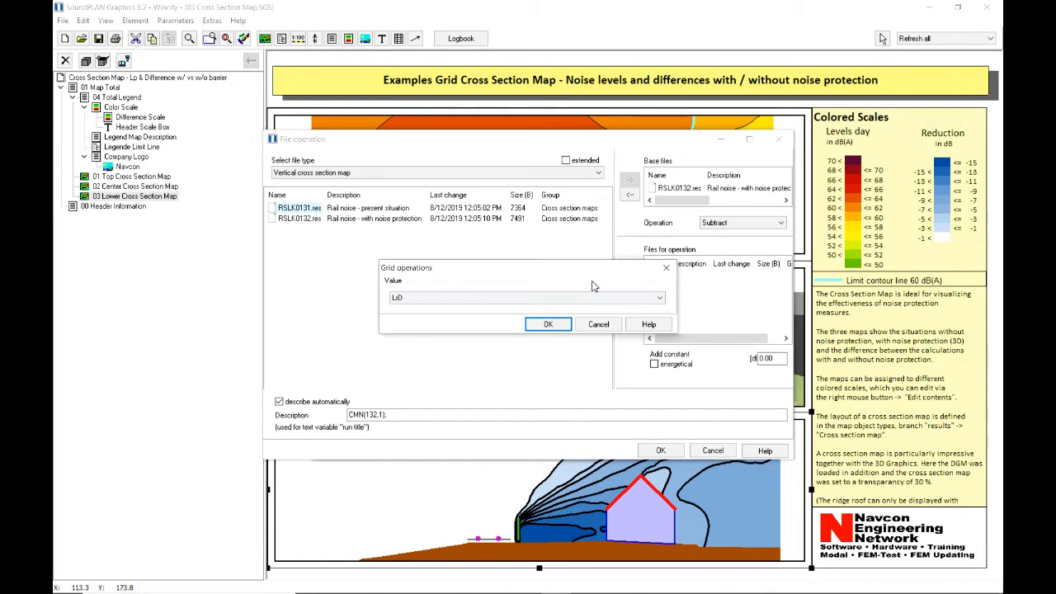
{"action": "left_click", "coordinate": [549, 324]}
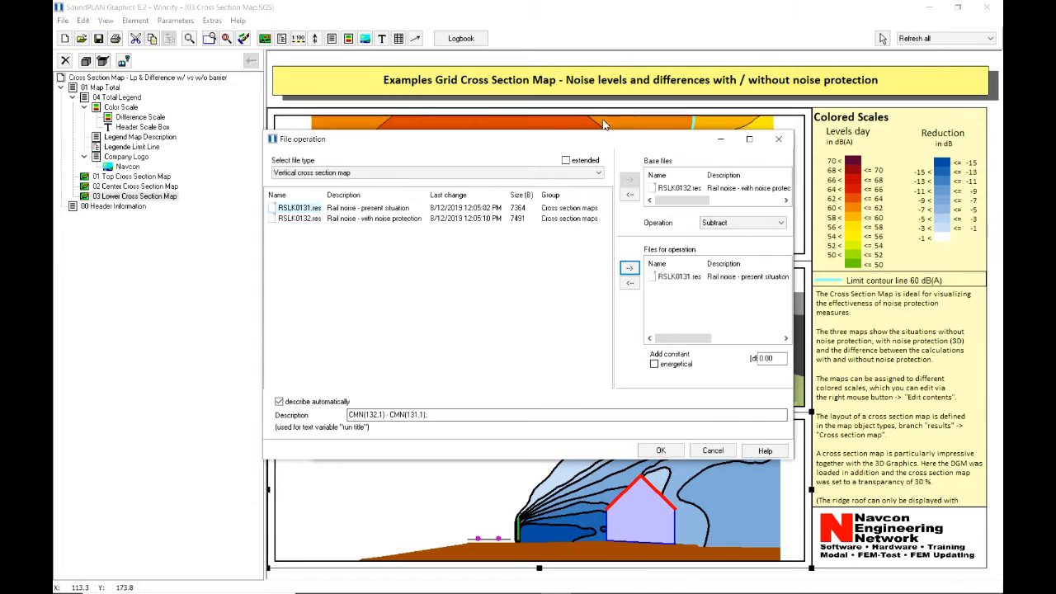
Step: Widen the file operation window to examine its description, and switch the operation to the extended formula editor
{"action": "left_click_drag", "start_coordinate": [794, 230], "coordinate": [873, 231]}
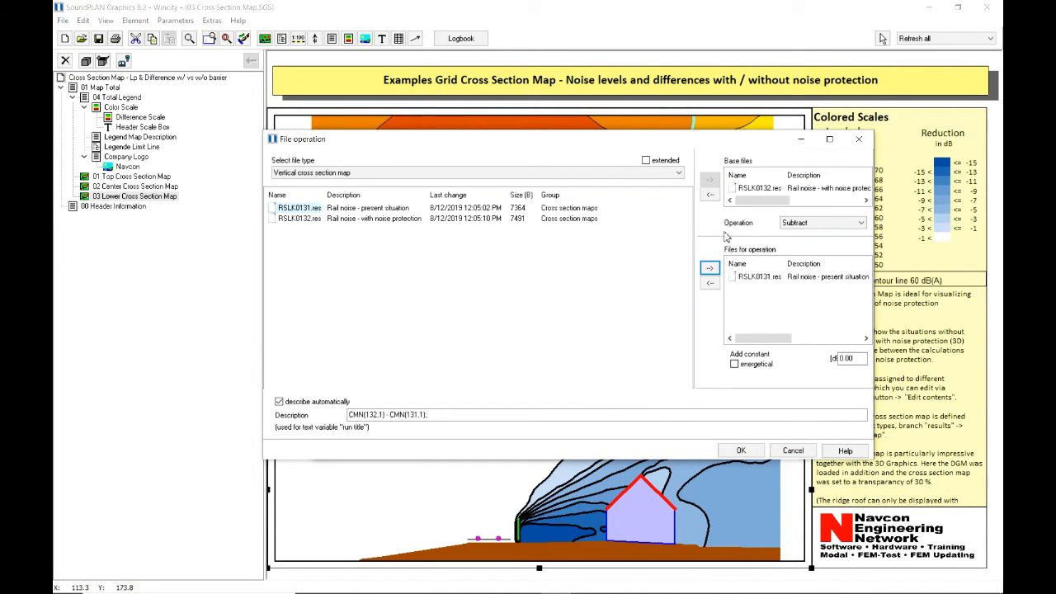
{"action": "left_click_drag", "start_coordinate": [694, 232], "coordinate": [622, 232]}
{"action": "triple_click", "coordinate": [434, 415]}
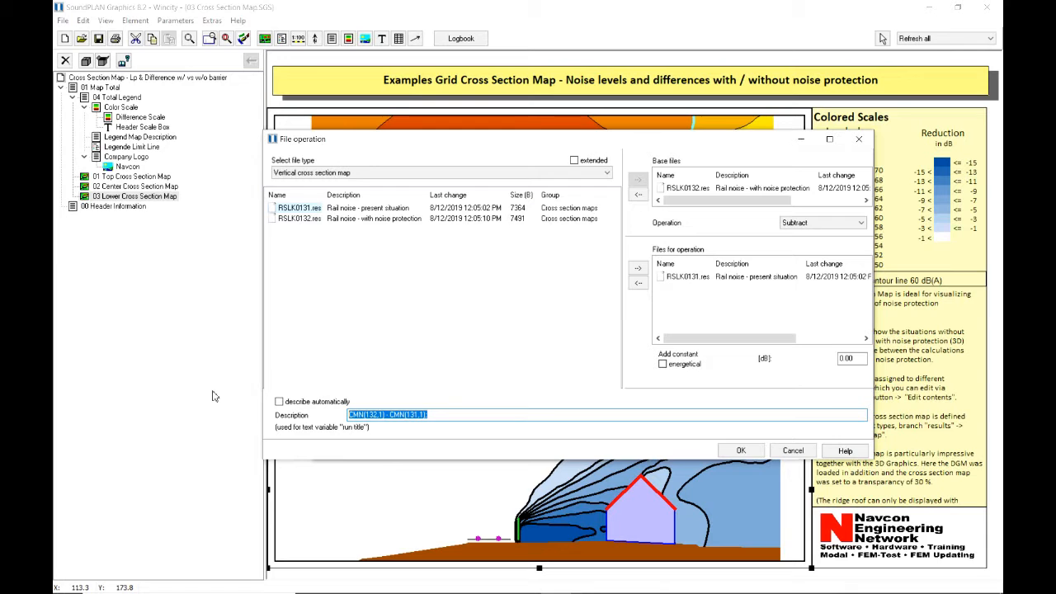
{"action": "left_click", "coordinate": [397, 416]}
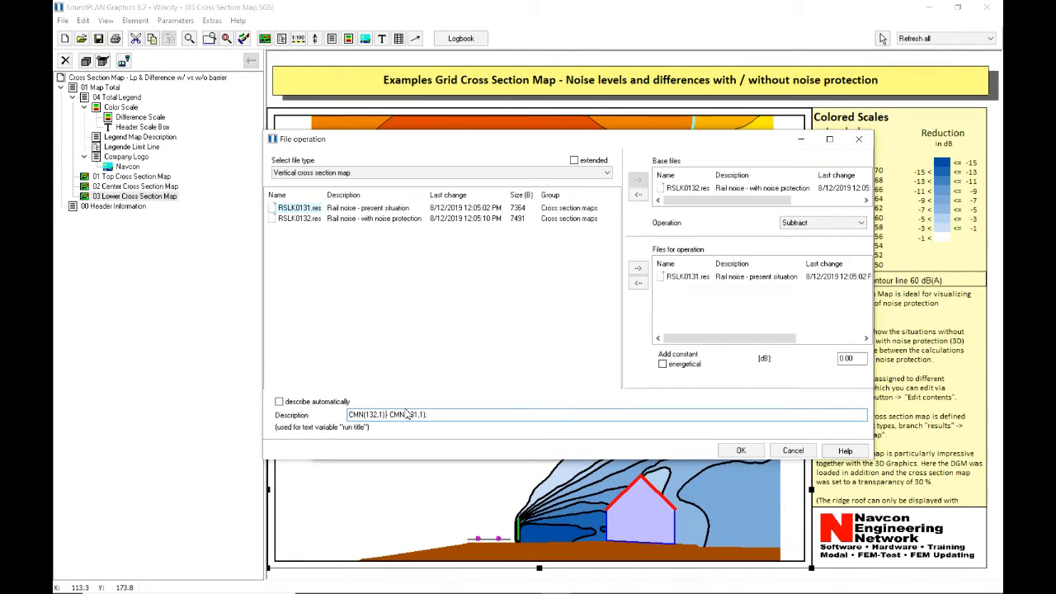
{"action": "left_click", "coordinate": [573, 161]}
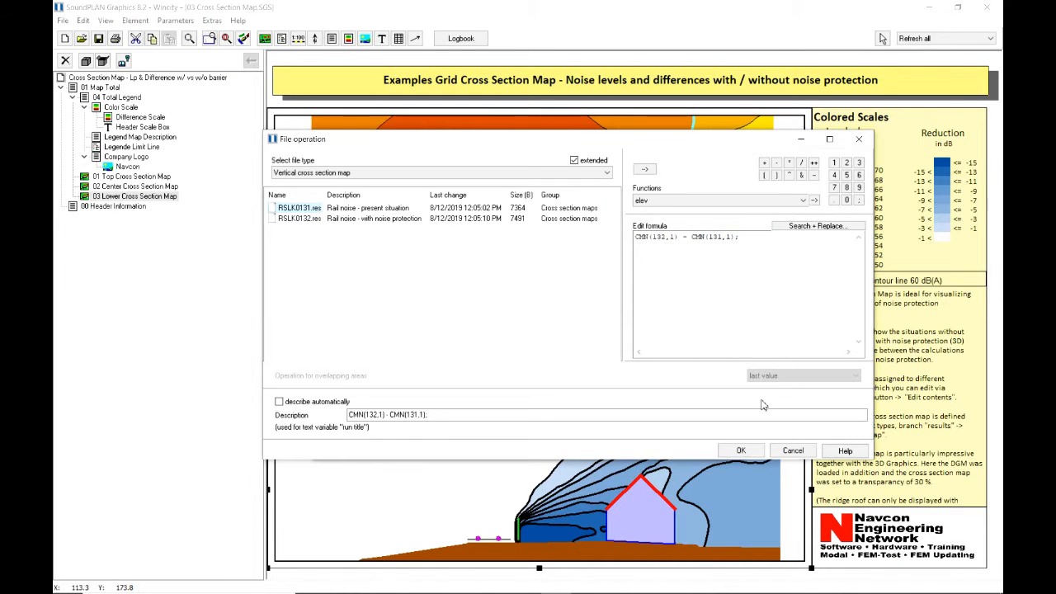
Step: Accept the grid operation formula with the Difference Scale as its color scale and apply the lower map's file selection
{"action": "left_click", "coordinate": [741, 451]}
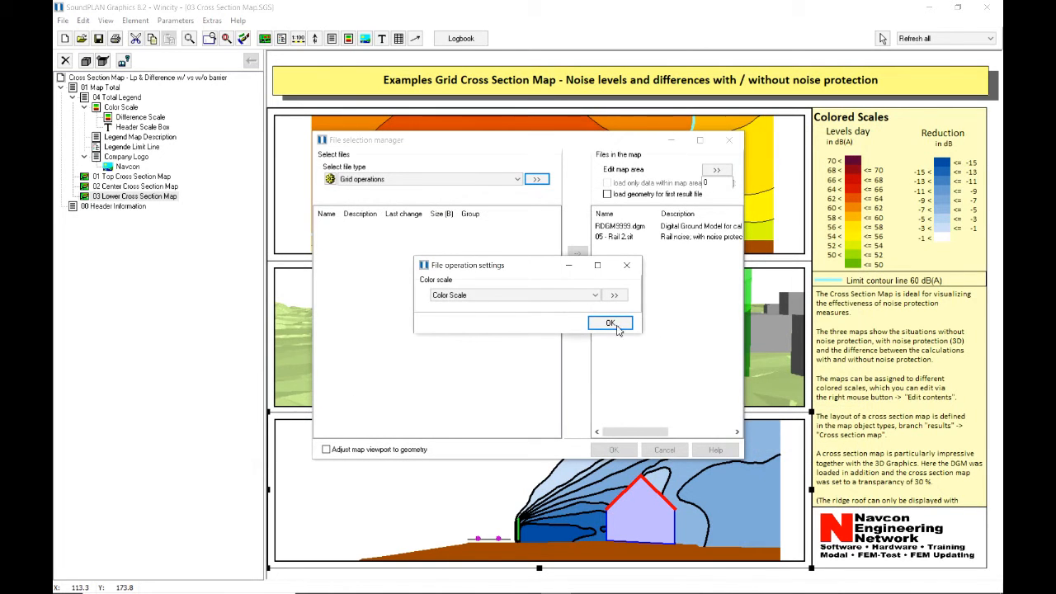
{"action": "left_click", "coordinate": [467, 297]}
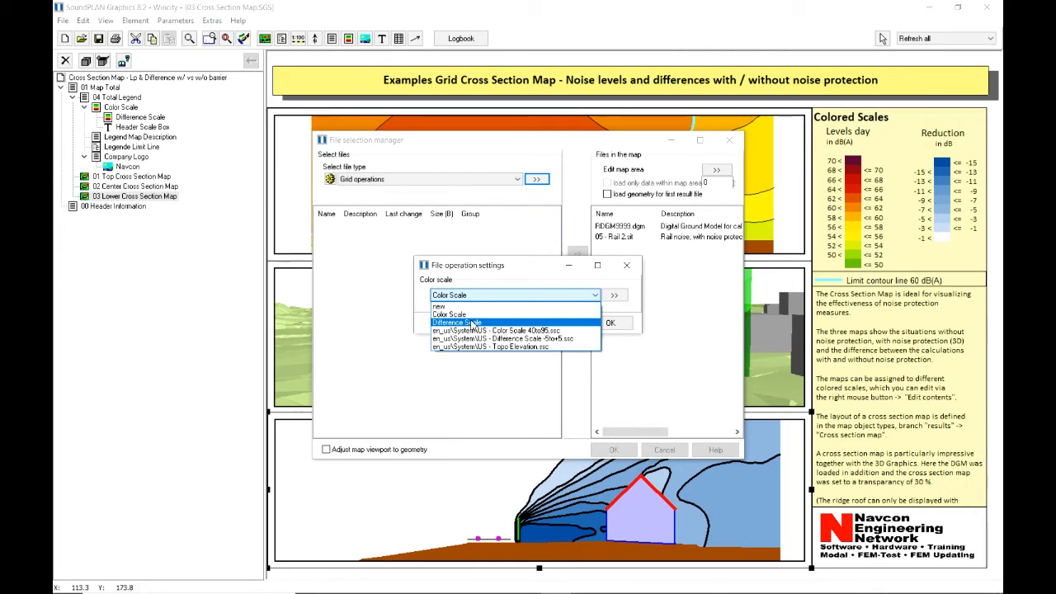
{"action": "left_click", "coordinate": [473, 323]}
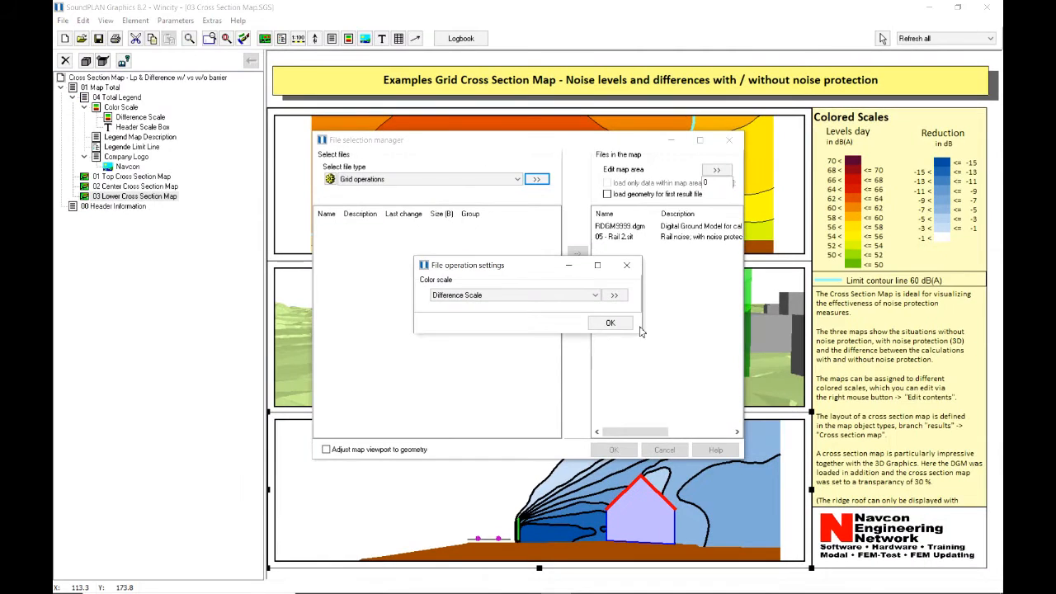
{"action": "left_click", "coordinate": [218, 476]}
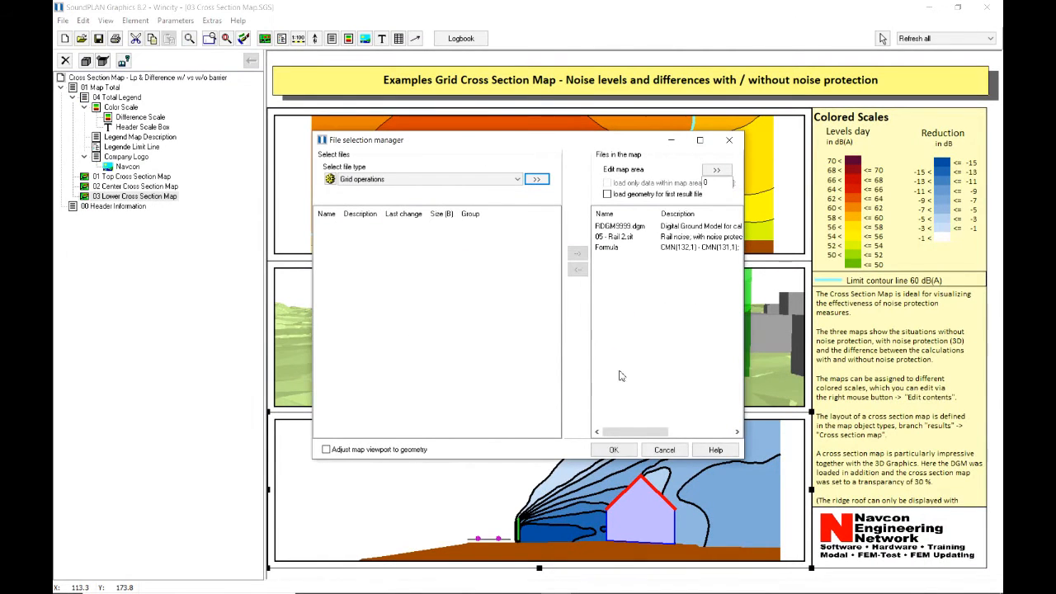
{"action": "left_click", "coordinate": [613, 449]}
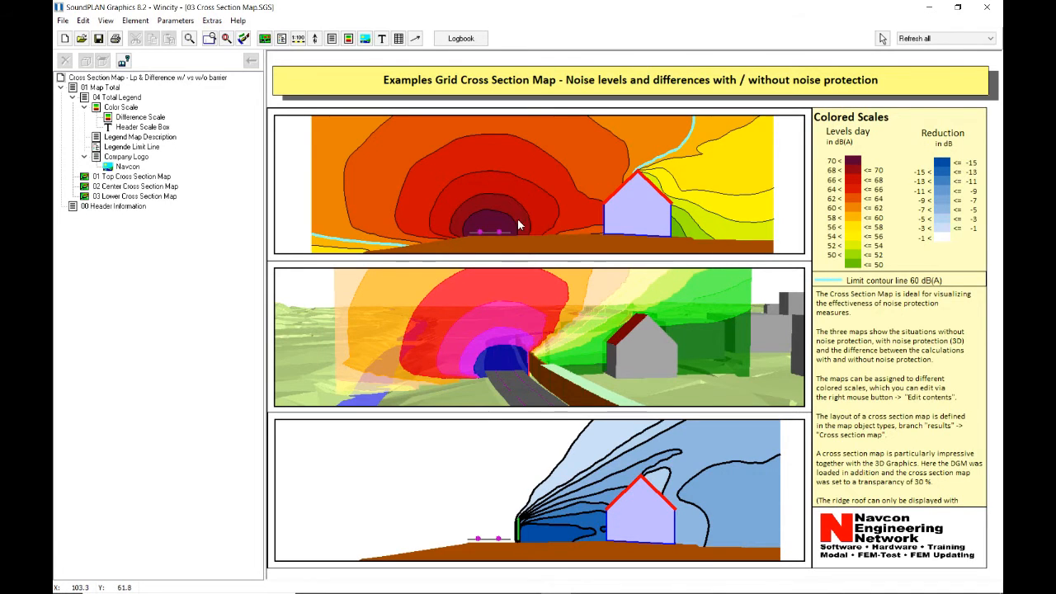
Step: Open the center cross section map for editing and review its available view types, keeping the 3D model view
{"action": "left_click", "coordinate": [602, 523]}
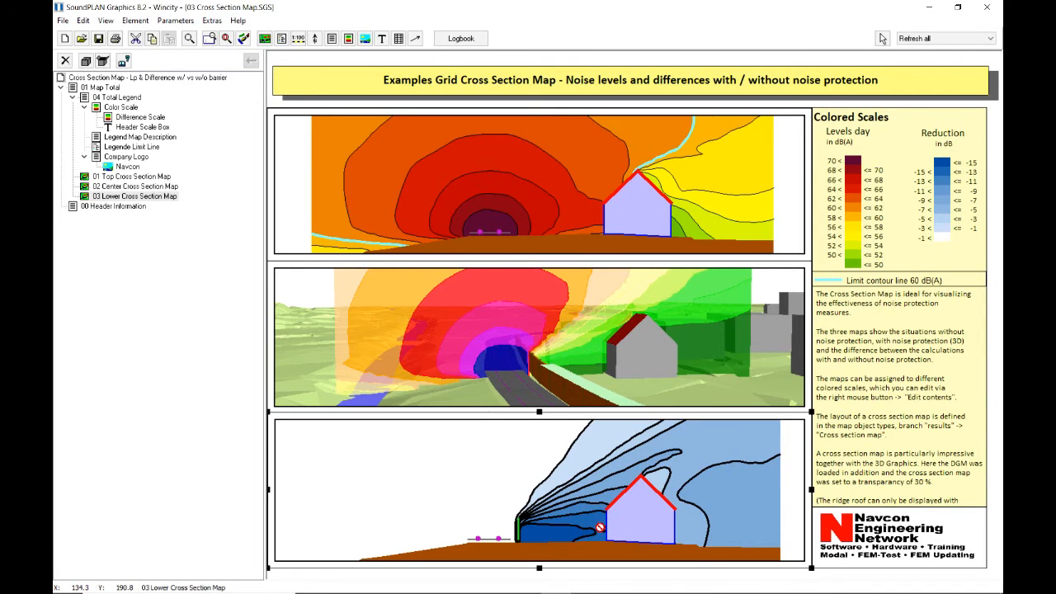
{"action": "left_click", "coordinate": [532, 339]}
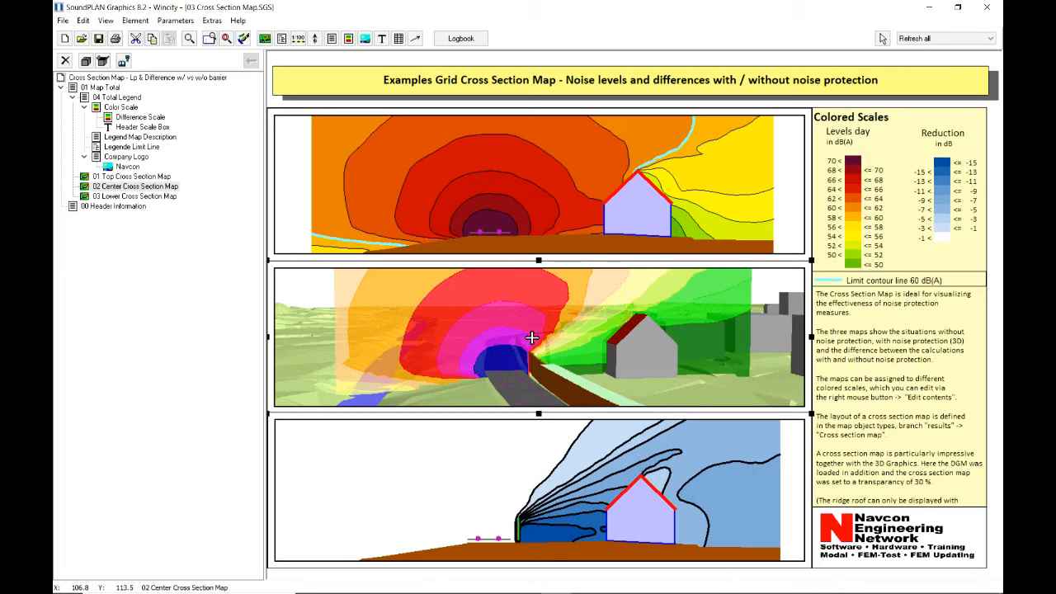
{"action": "double_click", "coordinate": [531, 337]}
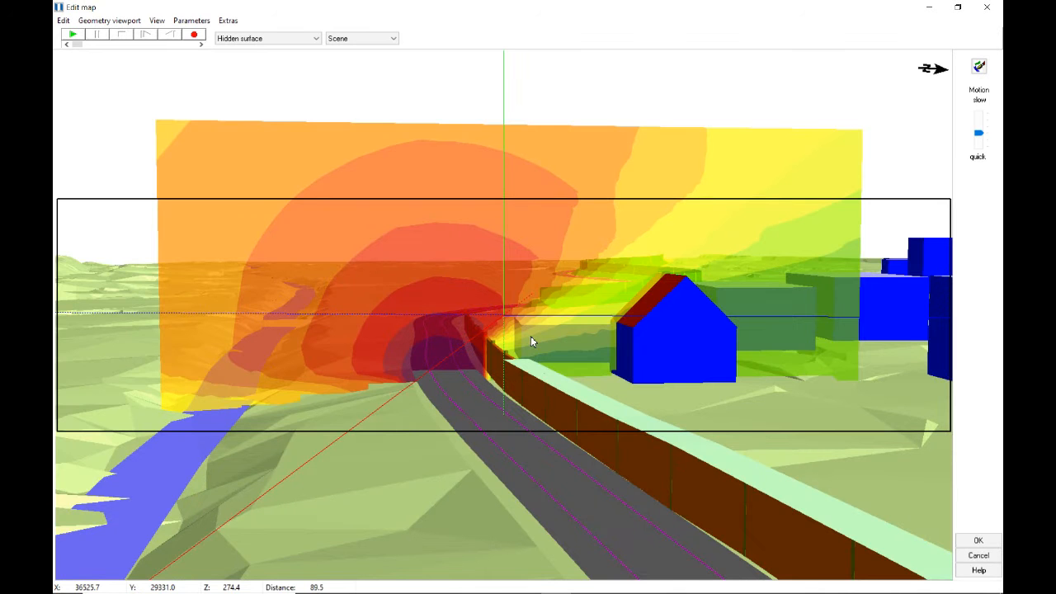
{"action": "left_click", "coordinate": [157, 21]}
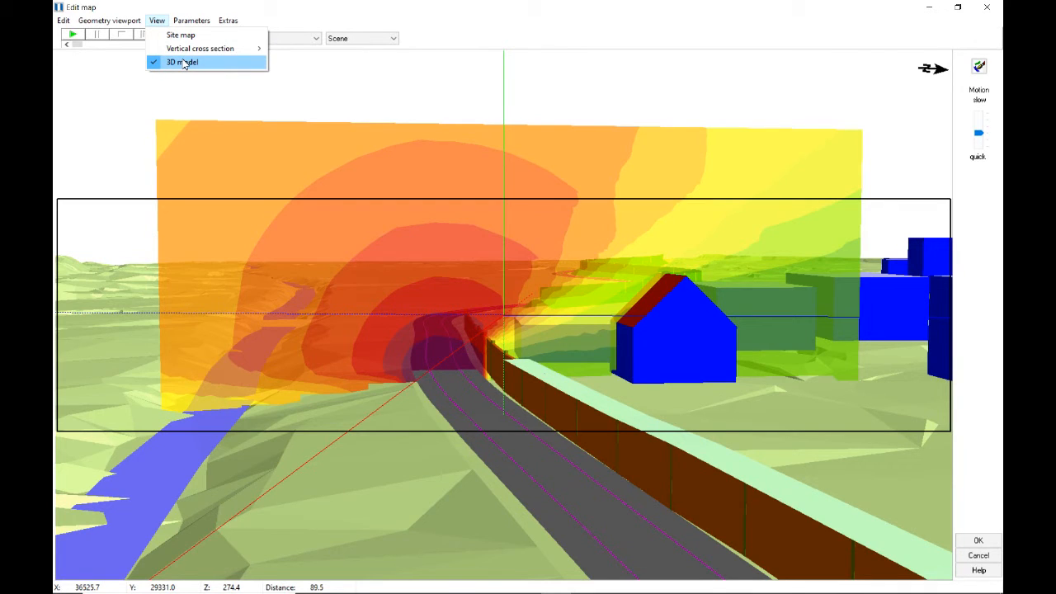
{"action": "mouse_move", "coordinate": [214, 58]}
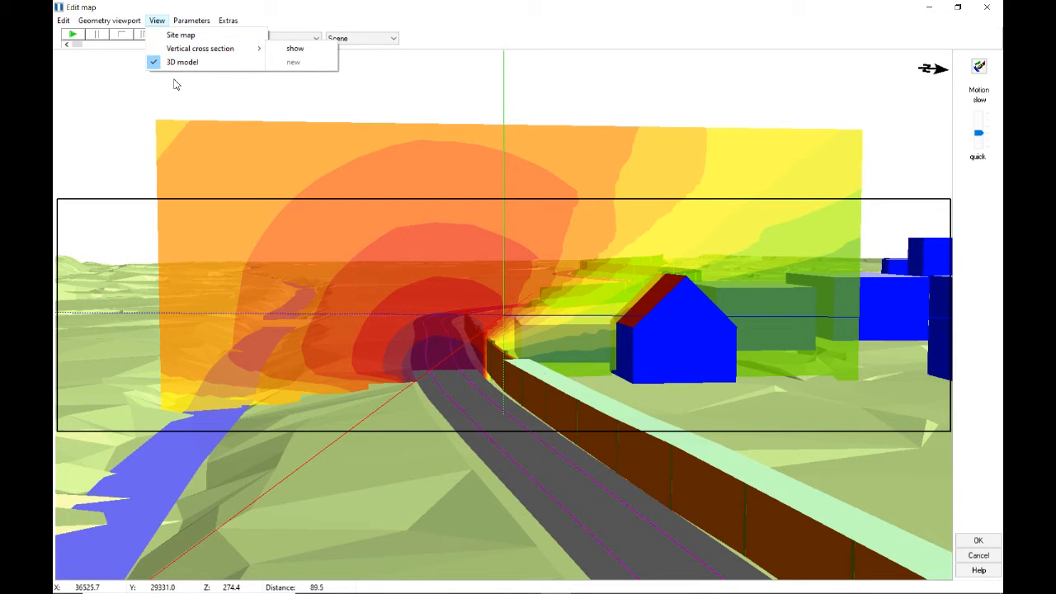
{"action": "left_click", "coordinate": [607, 252]}
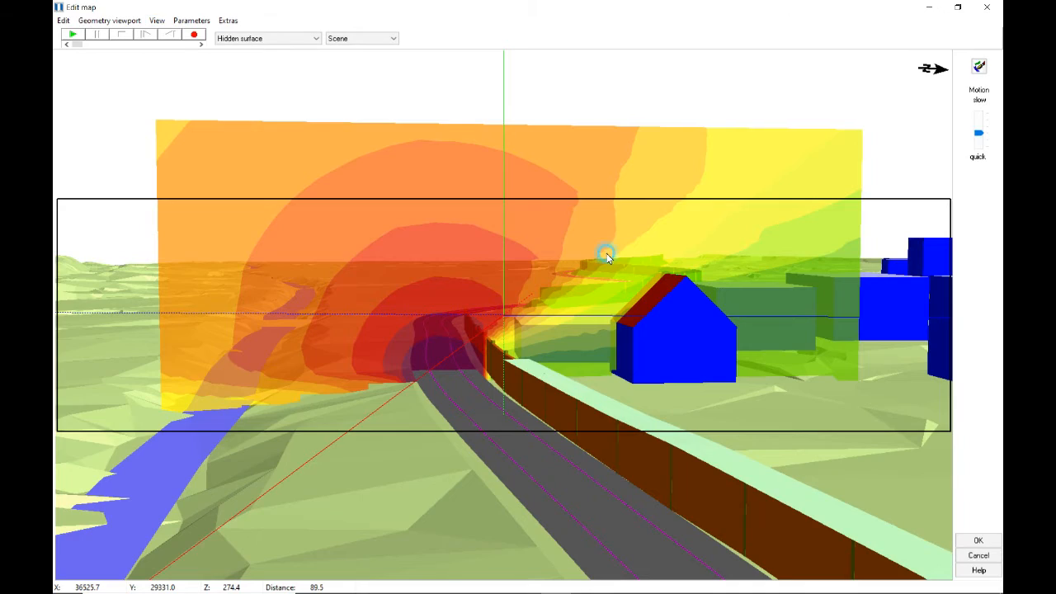
Step: Examine the noise cross section, barrier and house in the 3D model from different angles and distances
{"action": "left_click_drag", "start_coordinate": [593, 262], "coordinate": [607, 268]}
{"action": "scroll", "coordinate": [598, 269], "scroll_direction": "down", "scroll_amount": 5}
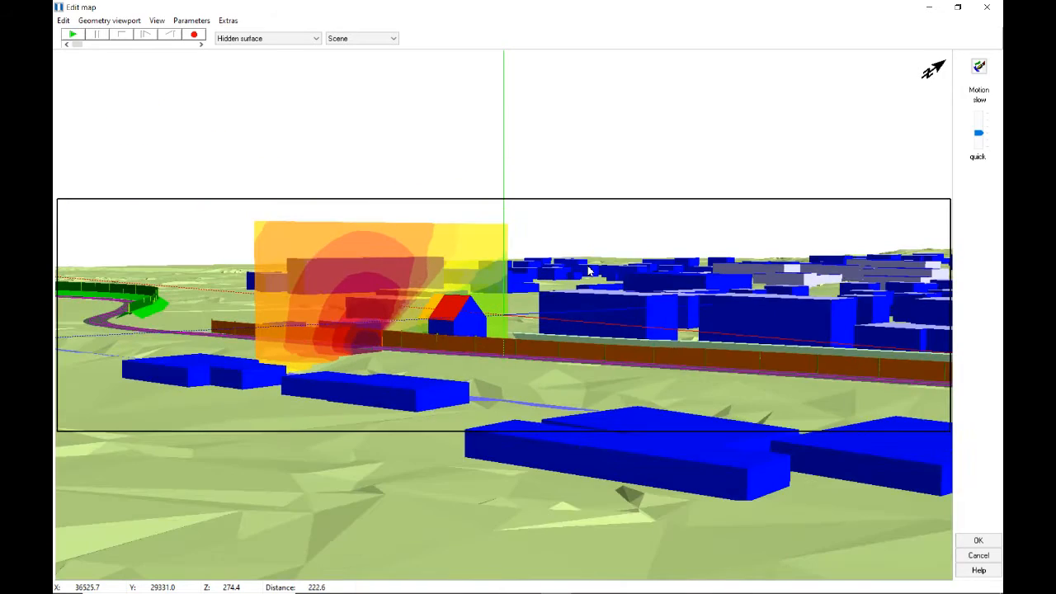
{"action": "scroll", "coordinate": [589, 269], "scroll_direction": "up", "scroll_amount": 7}
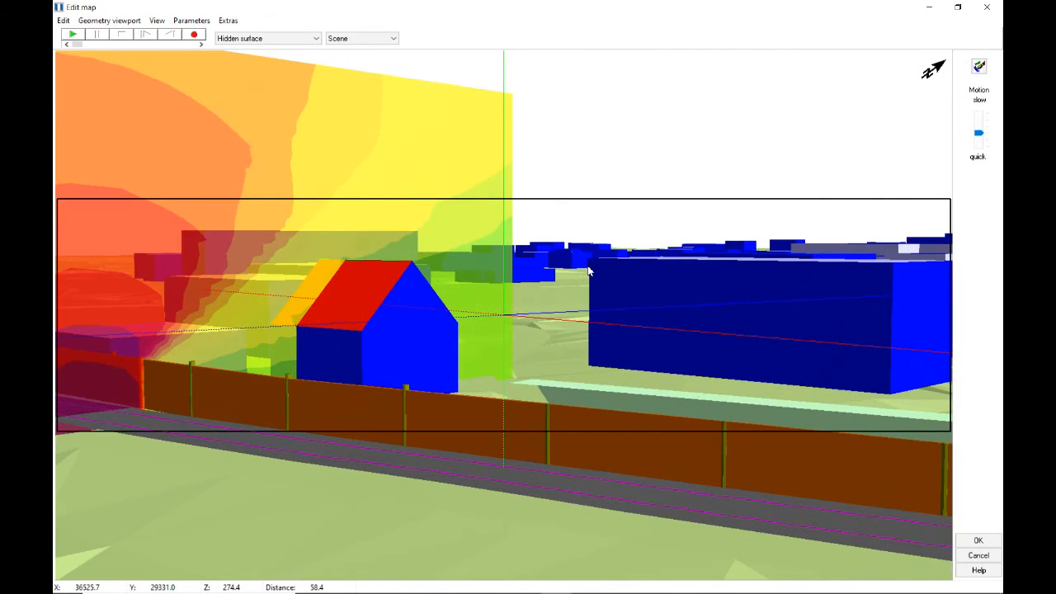
{"action": "left_click_drag", "start_coordinate": [589, 270], "coordinate": [579, 268]}
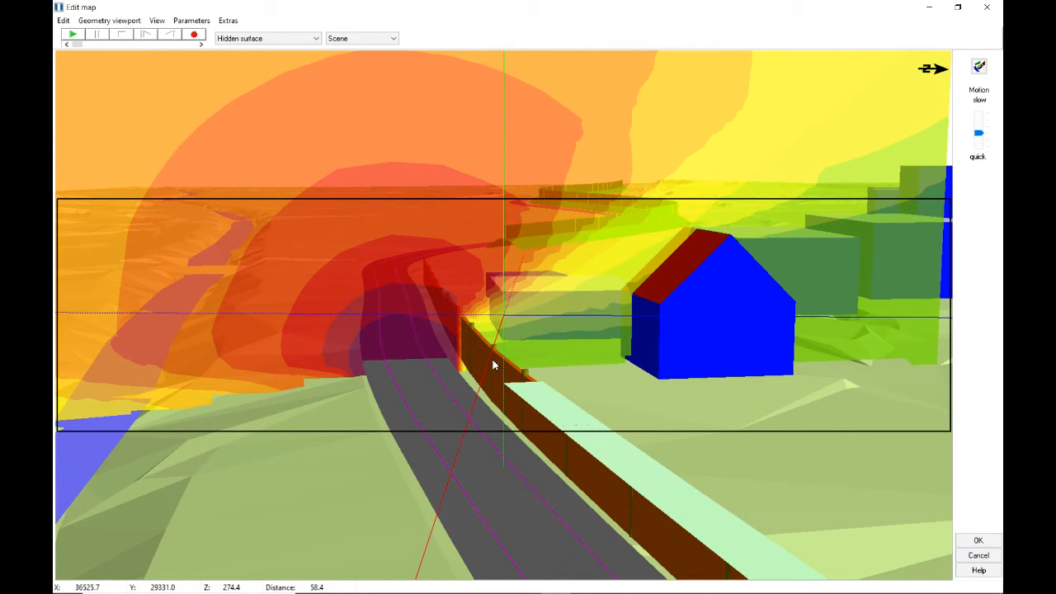
{"action": "scroll", "coordinate": [463, 330], "scroll_direction": "down", "scroll_amount": 4}
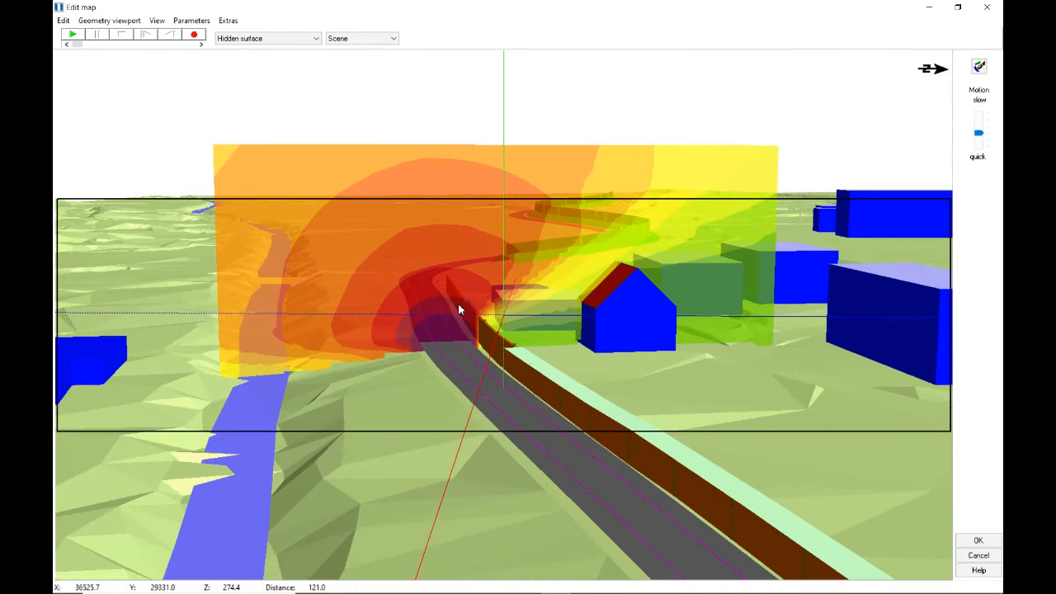
Step: Set the 3D view's motion mode to rotate + tilt and turn the model to a raised, oblique viewpoint
{"action": "right_click", "coordinate": [459, 305]}
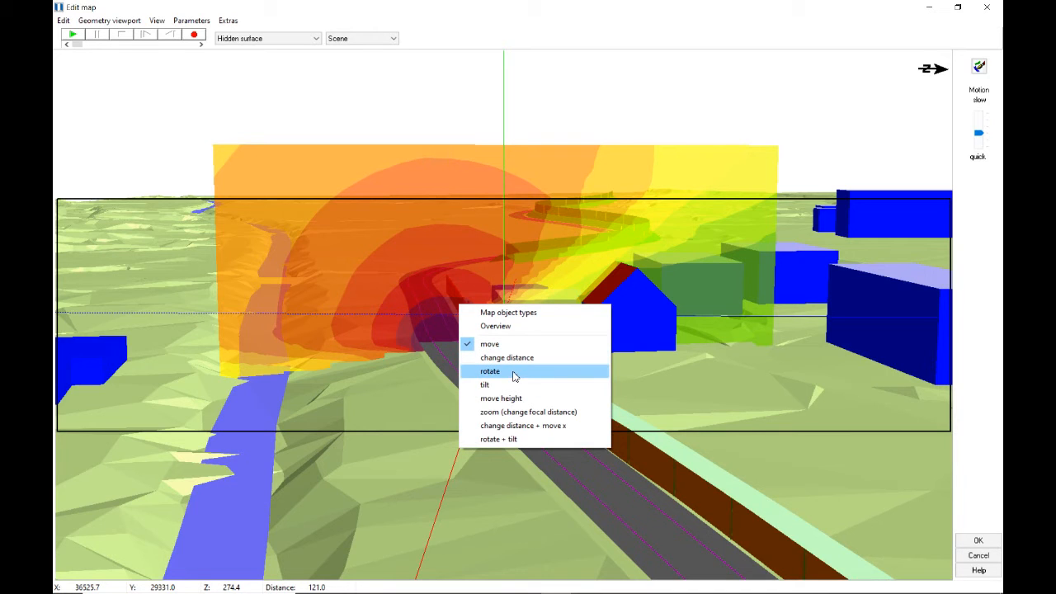
{"action": "left_click", "coordinate": [523, 439]}
{"action": "mouse_move", "coordinate": [516, 432]}
{"action": "left_mouse_down"}
{"action": "mouse_move", "coordinate": [526, 441]}
{"action": "mouse_move", "coordinate": [512, 440]}
{"action": "mouse_move", "coordinate": [512, 426]}
{"action": "mouse_move", "coordinate": [474, 434]}
{"action": "mouse_move", "coordinate": [521, 436]}
{"action": "left_mouse_up"}
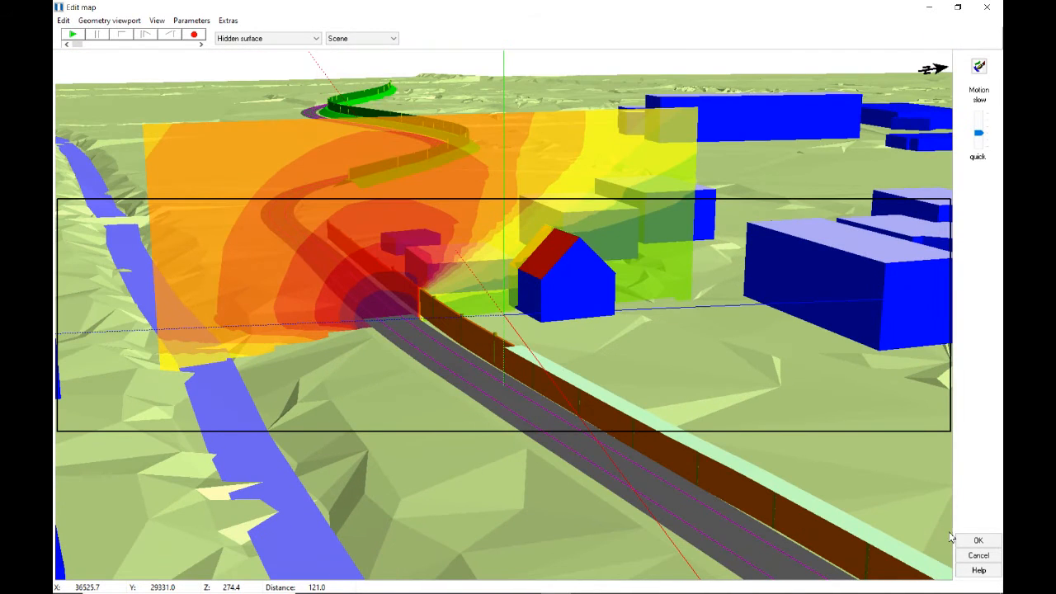